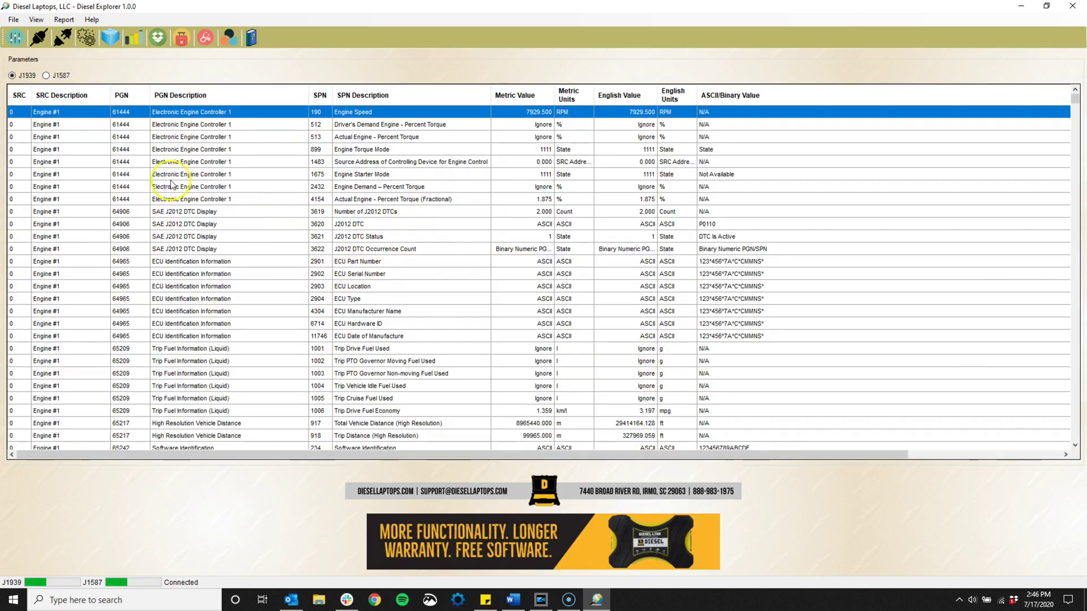
Step: Hide the PGN and SRC columns of the live parameter table
right_click(124, 97)
left_click(36, 105)
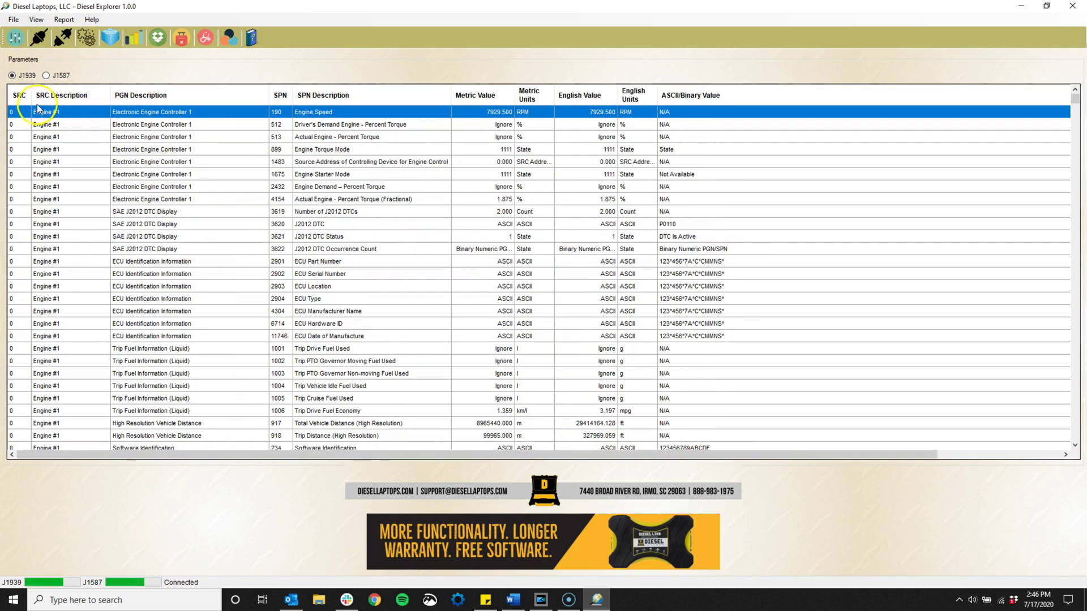
right_click(20, 97)
left_click(36, 104)
Step: Show the J1939 emissions diagnostic readiness list, DM5 through DM20
scroll(40, 295, "down", 12)
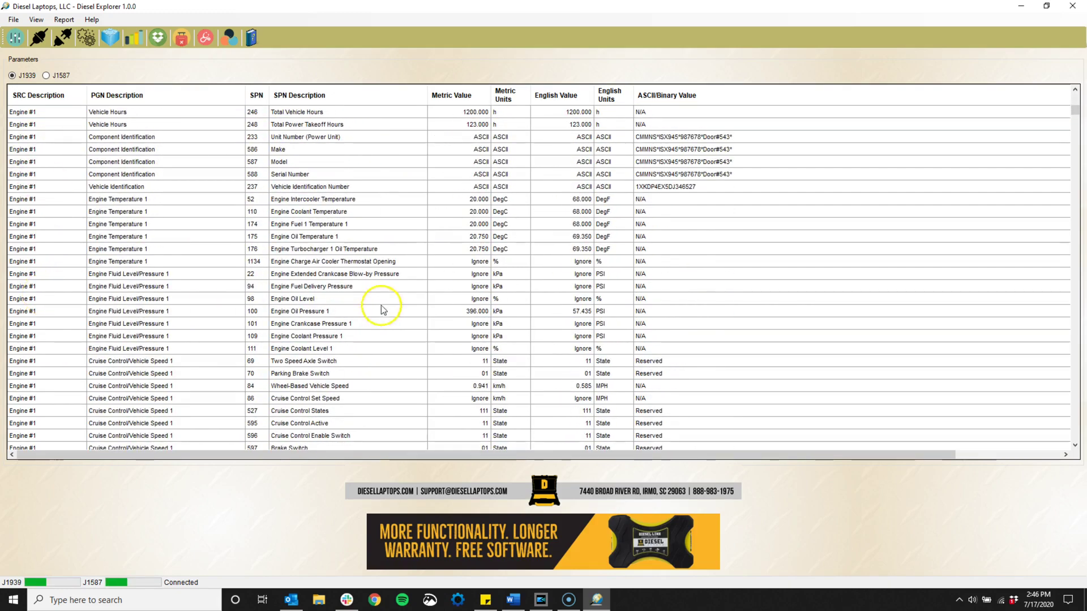
scroll(560, 243, "up", 12)
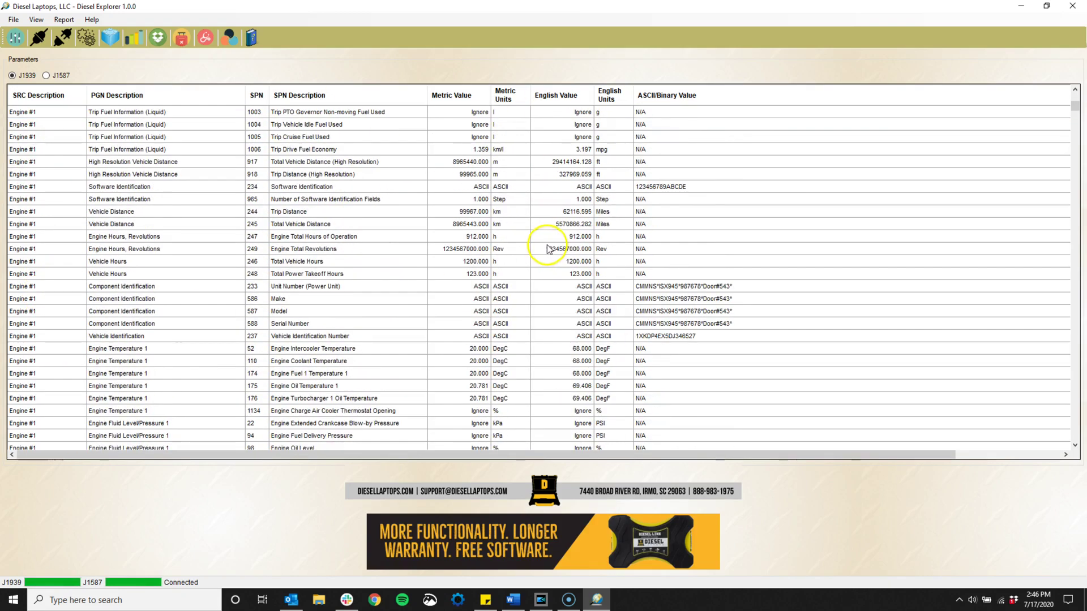
left_click(146, 43)
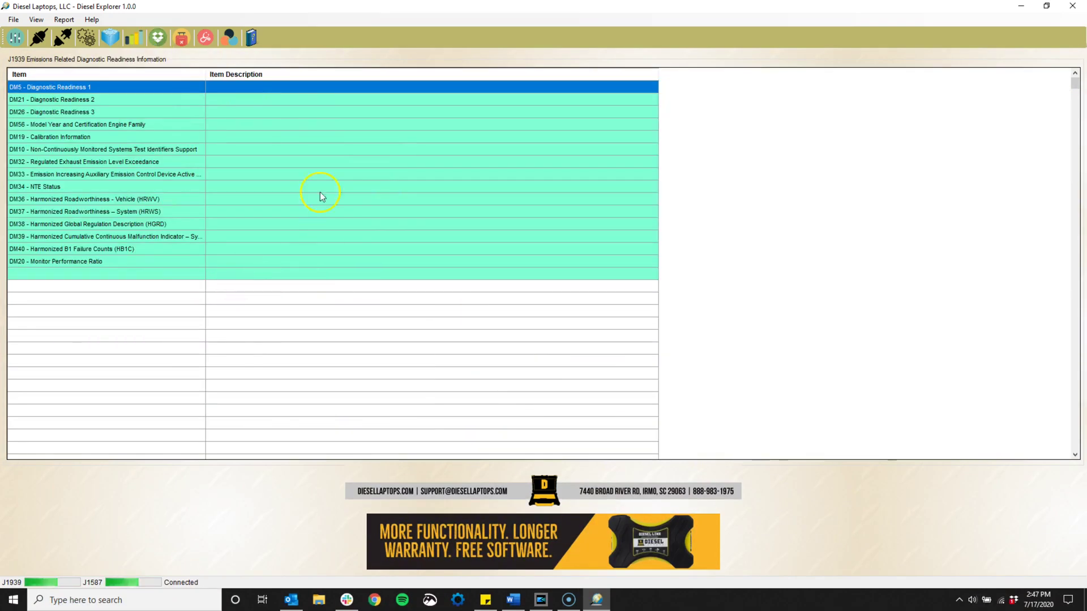
Step: Generate the vehicle report, save it as Report 1.html, and view it in the browser
left_click(229, 38)
type("Re")
left_click(523, 399)
key("Return")
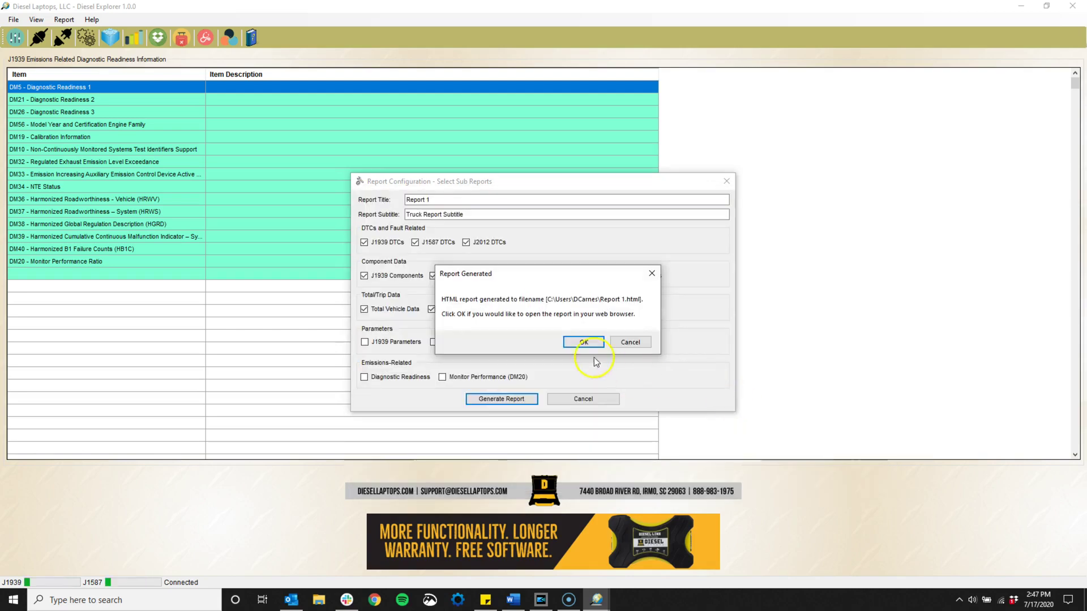
left_click(585, 342)
scroll(304, 418, "down", 10)
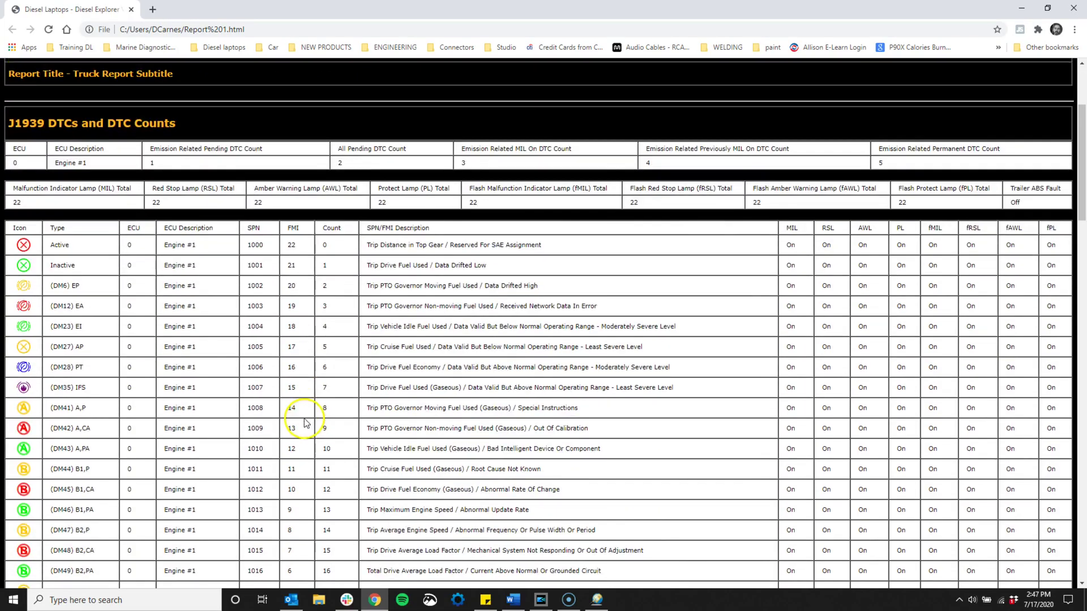
scroll(417, 375, "down", 10)
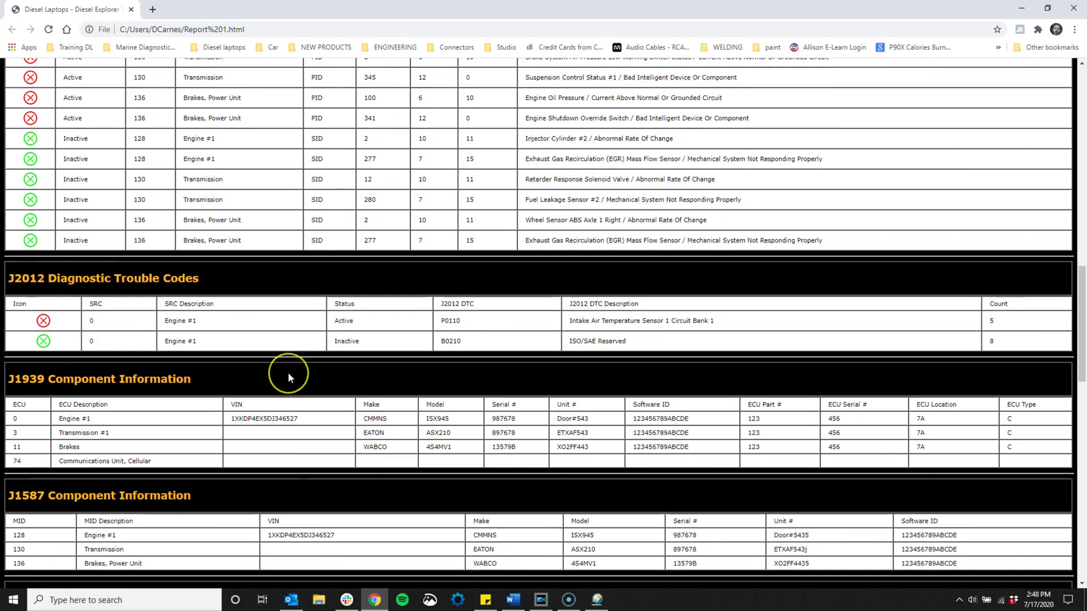
scroll(293, 191, "down", 11)
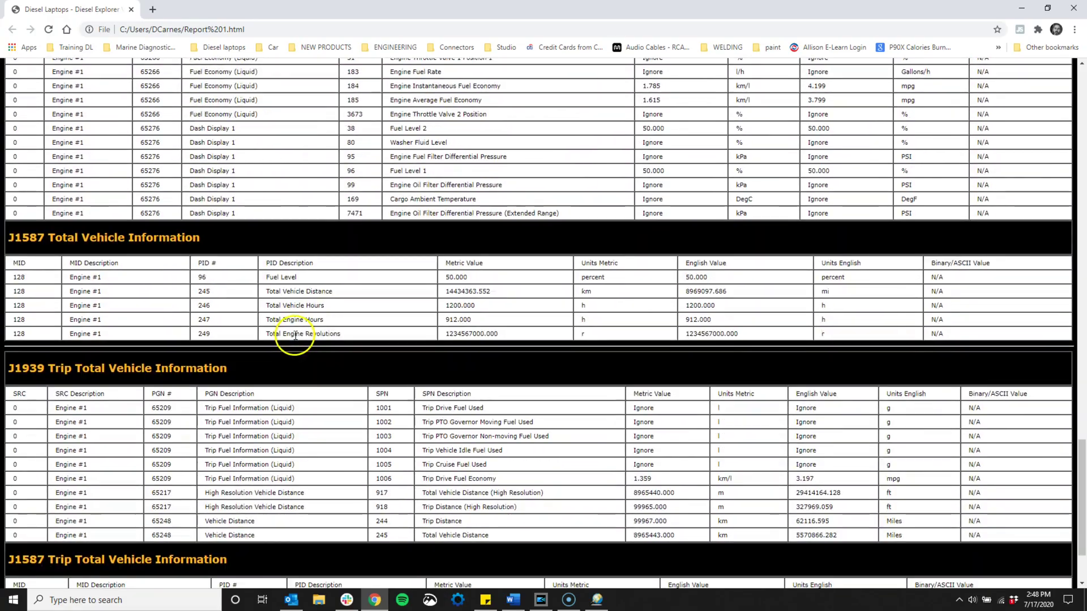
scroll(523, 365, "up", 4)
scroll(522, 362, "up", 6)
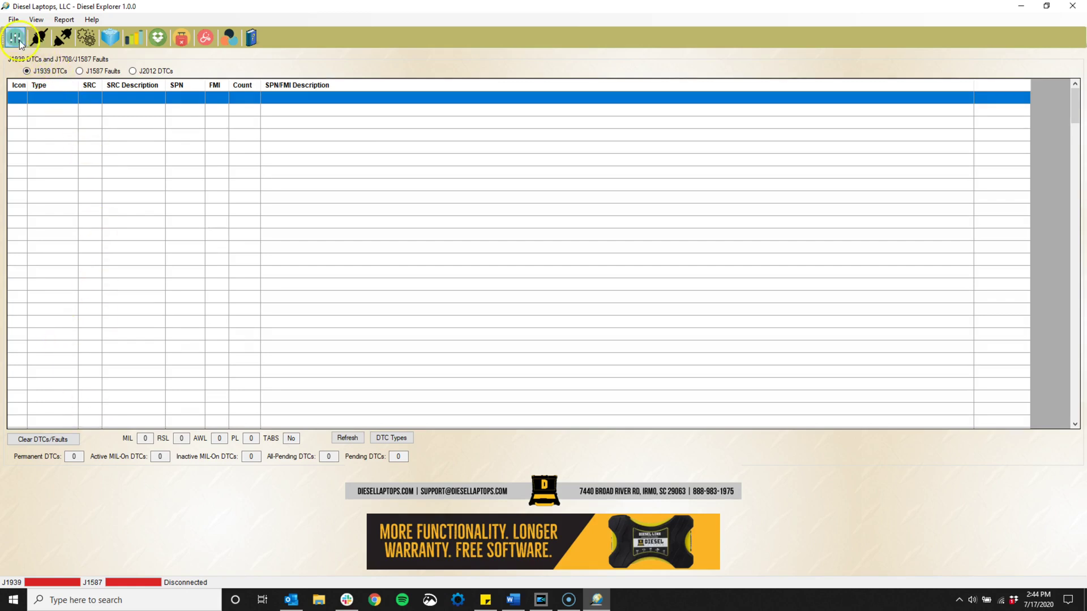
Step: In adapter configuration, try the Grandview Engineering and DG Technologies DPA 5 vendors
left_click(86, 37)
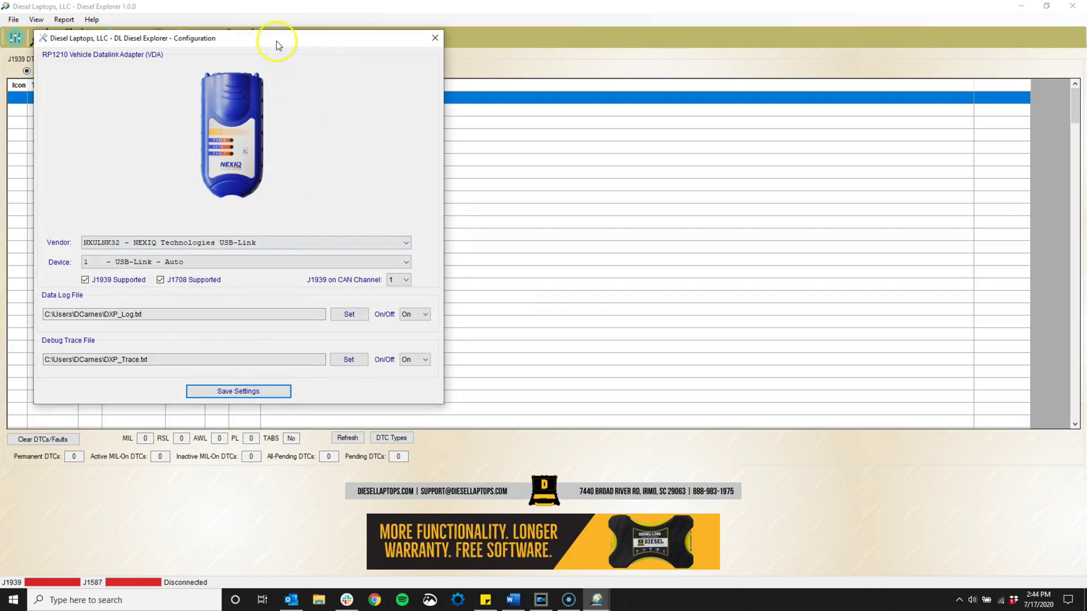
left_click_drag(277, 46, 543, 118)
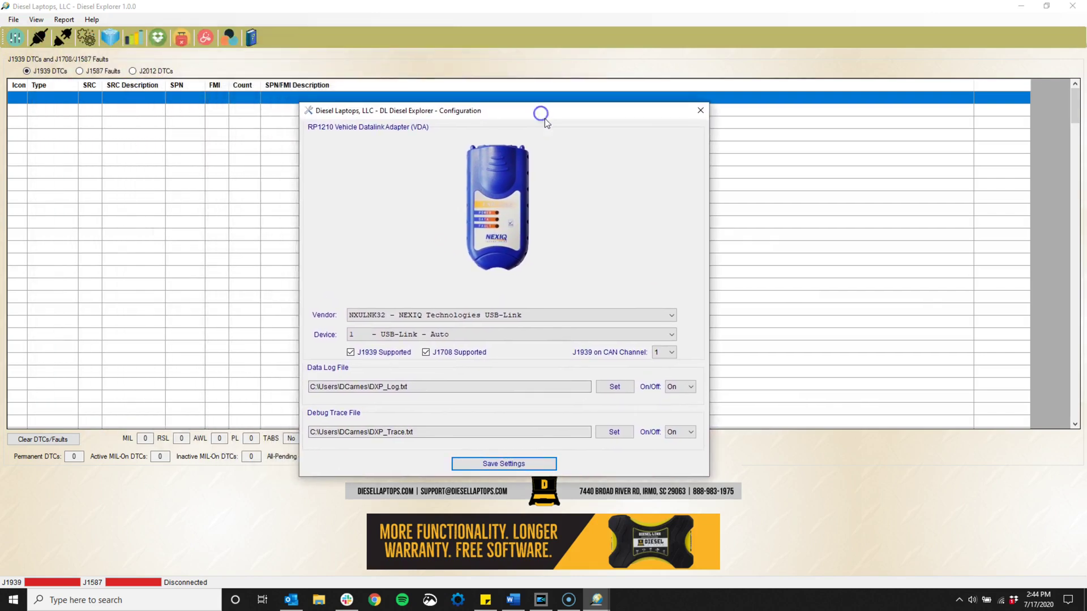
left_click(516, 312)
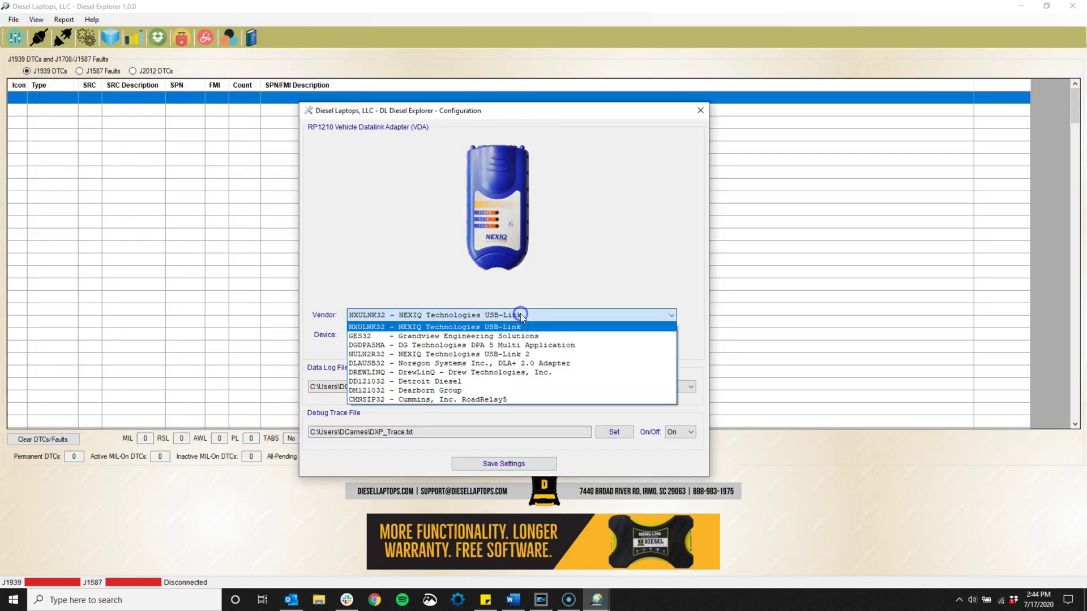
left_click(515, 337)
left_click(516, 315)
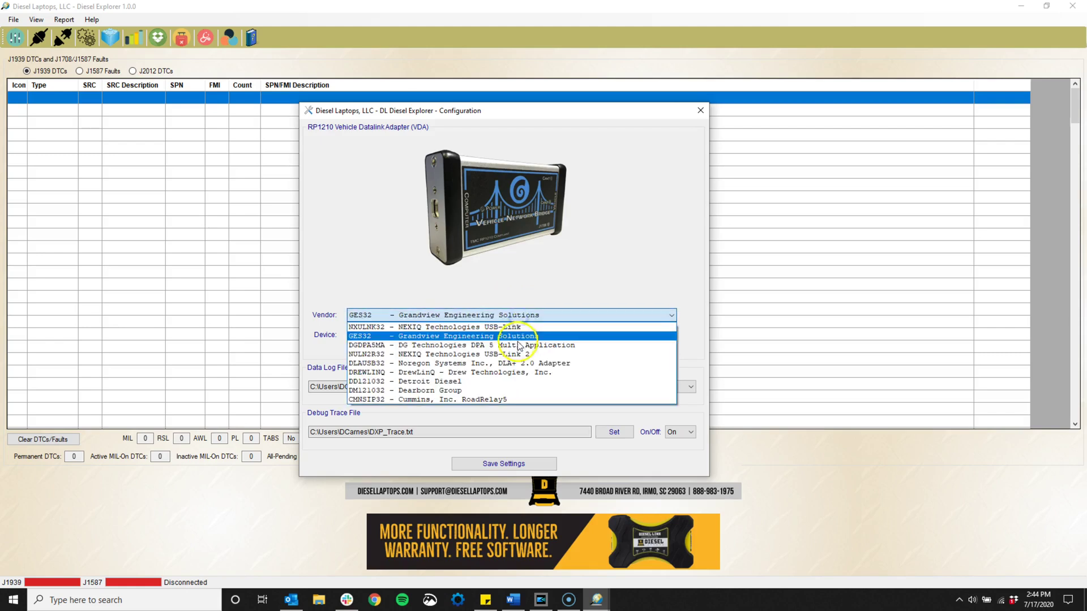
left_click(516, 342)
Step: Select NEXIQ USB-Link instead of USB-Link 2 and save the connection settings
left_click(517, 315)
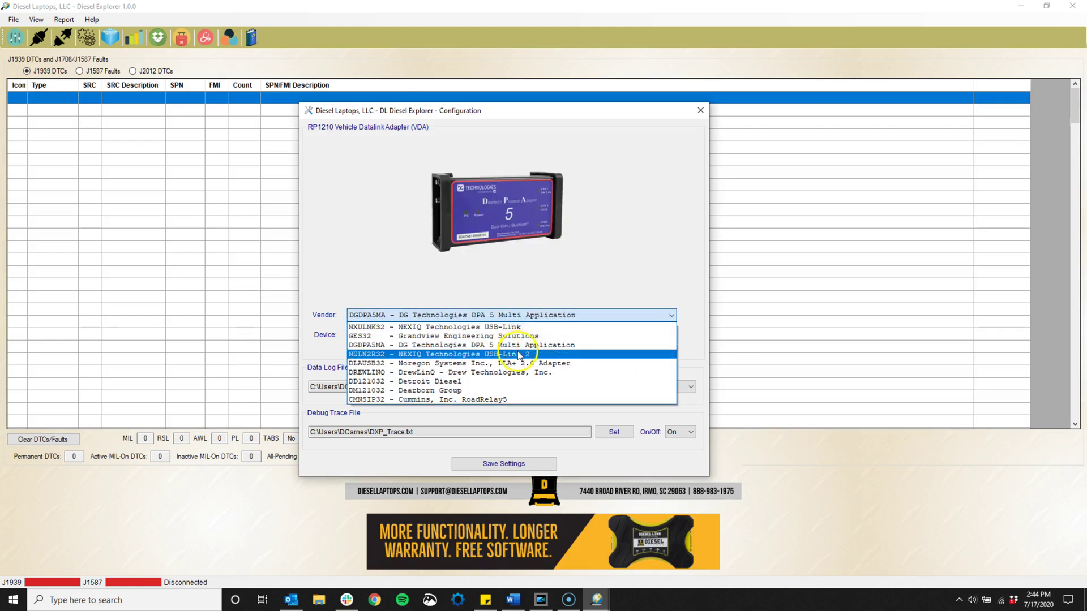
left_click(518, 352)
left_click(514, 316)
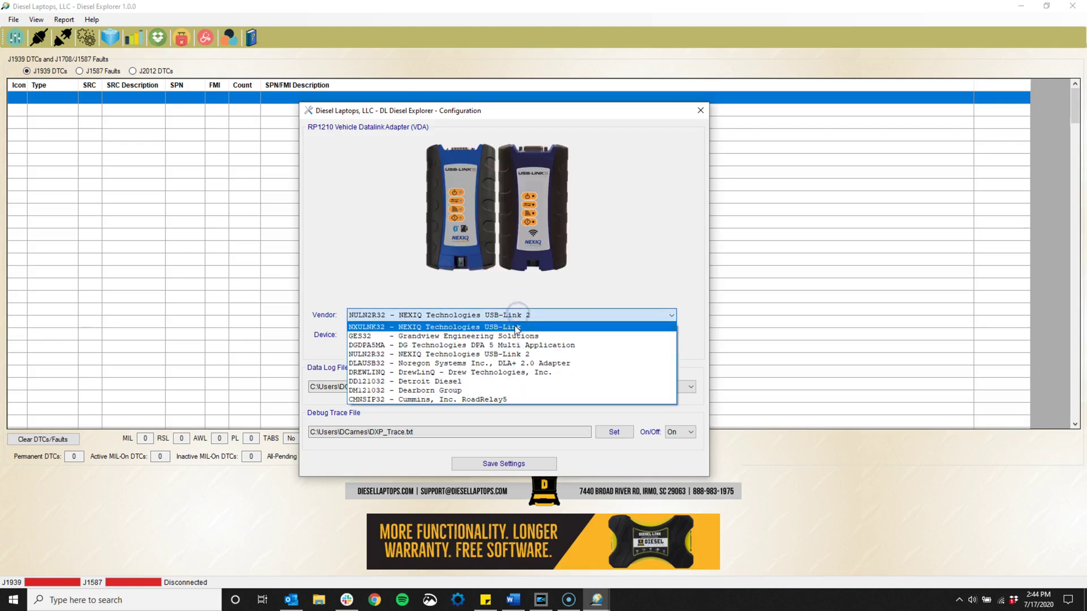
left_click(515, 327)
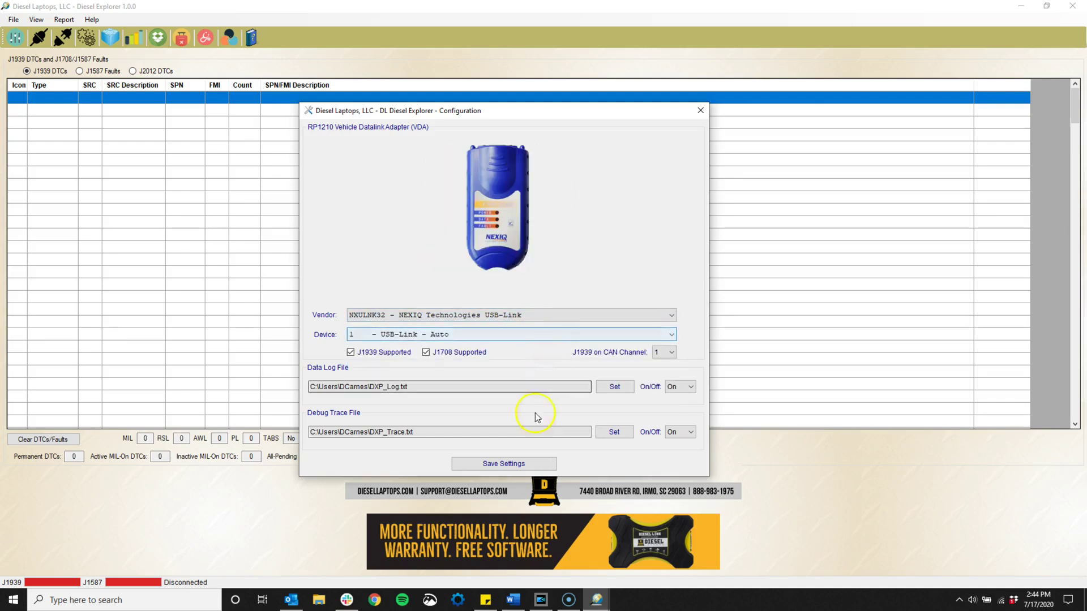
left_click(519, 469)
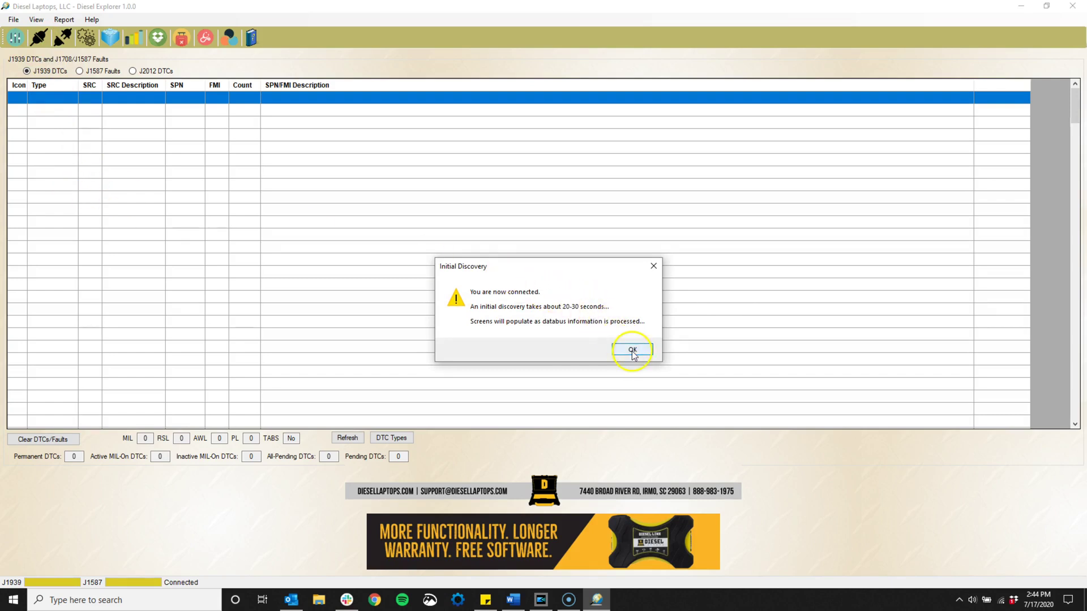
Step: Dismiss the Initial Discovery notice, wait for the 22 J1939 faults, then view DTC type descriptions
left_click(634, 350)
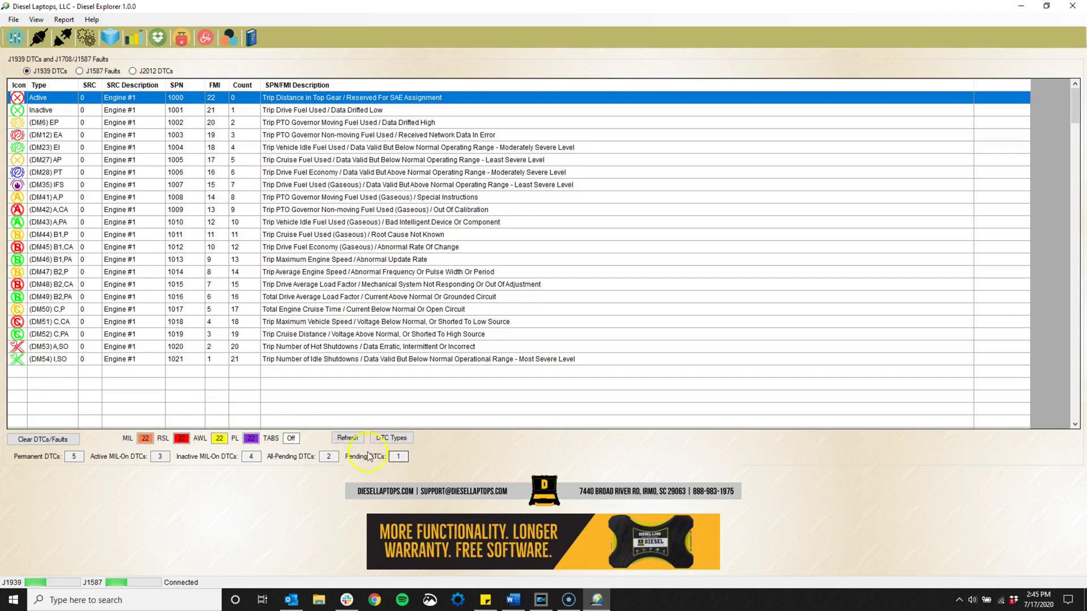
left_click(399, 439)
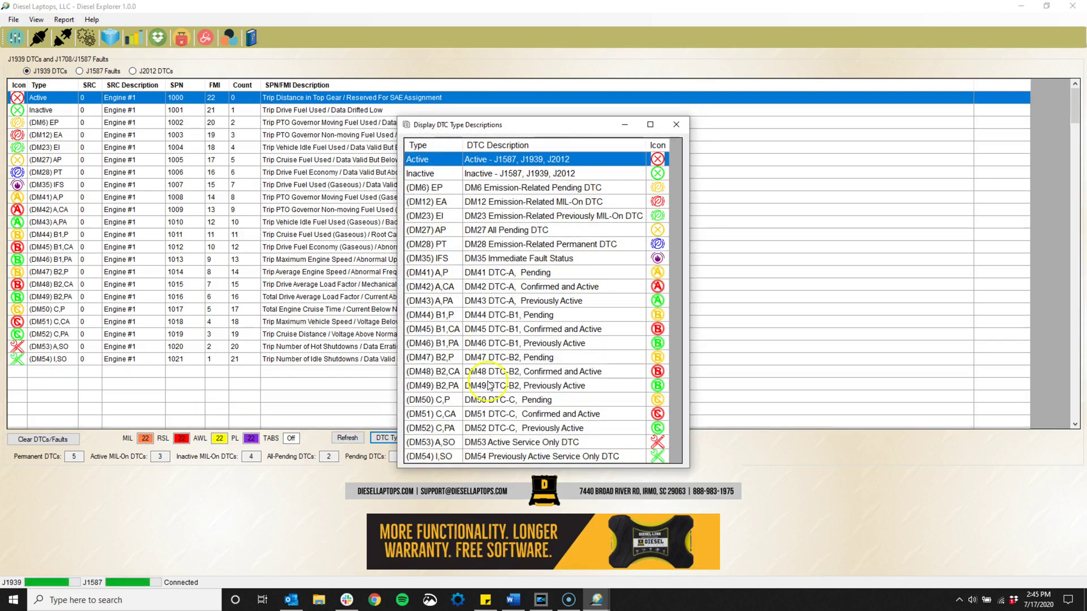
Step: Close the DTC type descriptions, clear all stored faults, and list the J1587 fault codes
left_click(676, 124)
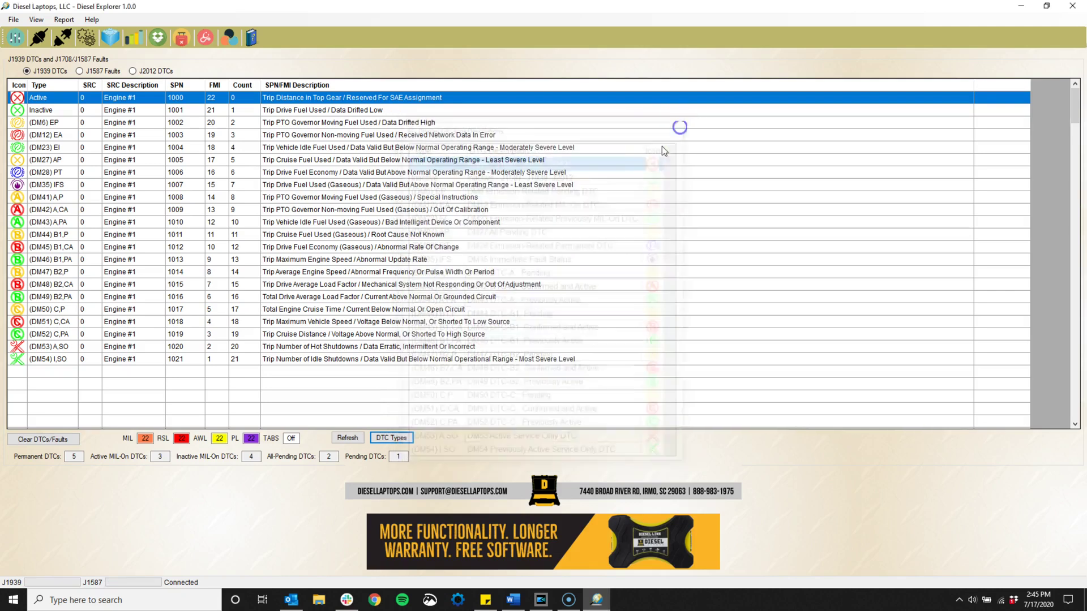
left_click(63, 440)
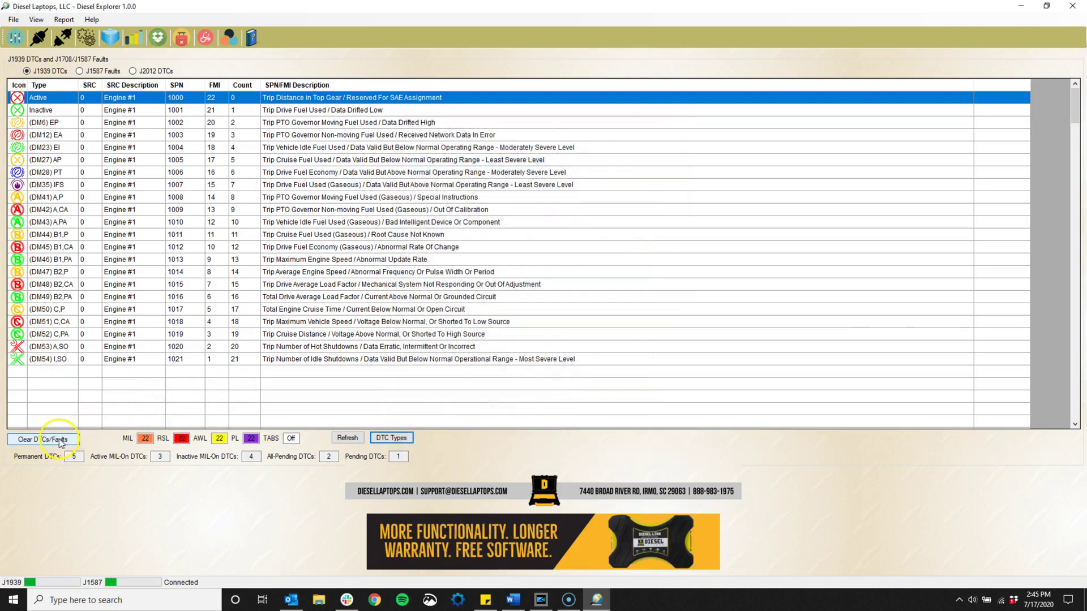
left_click(61, 441)
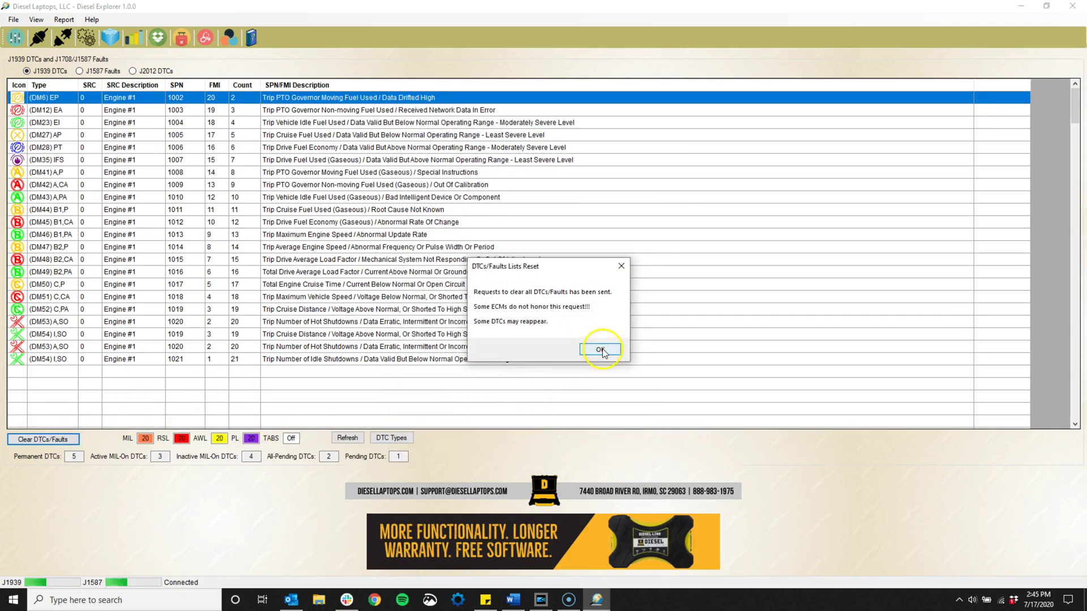
left_click(601, 350)
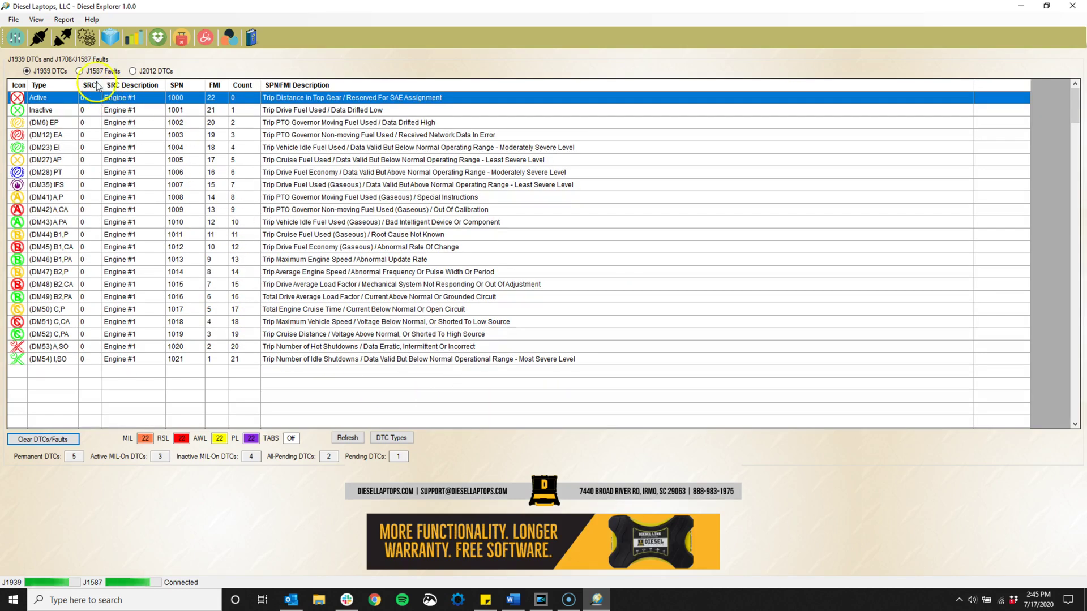
left_click(80, 71)
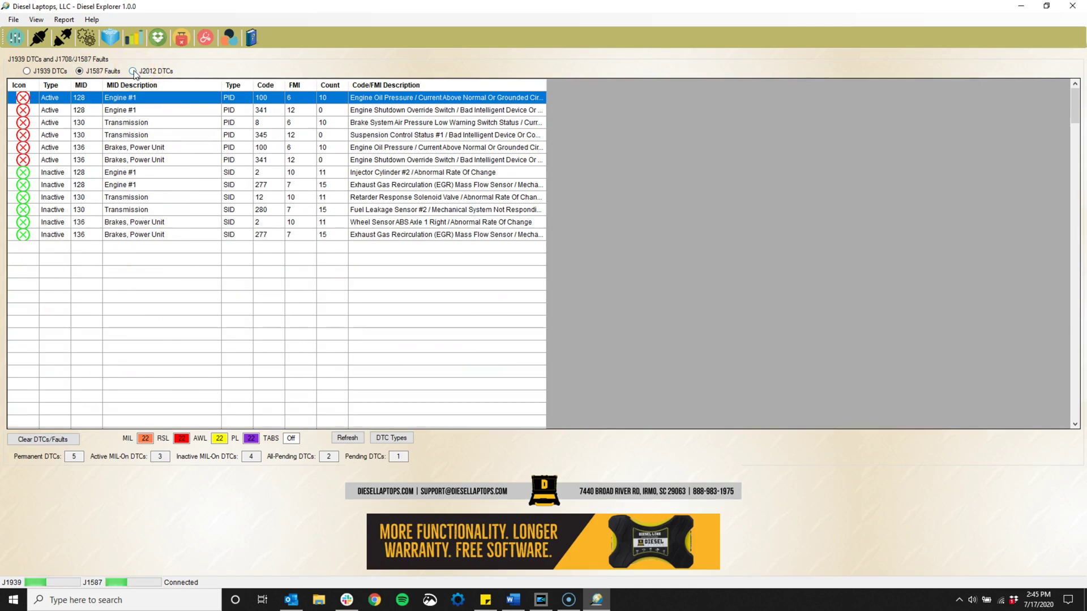
left_click(133, 71)
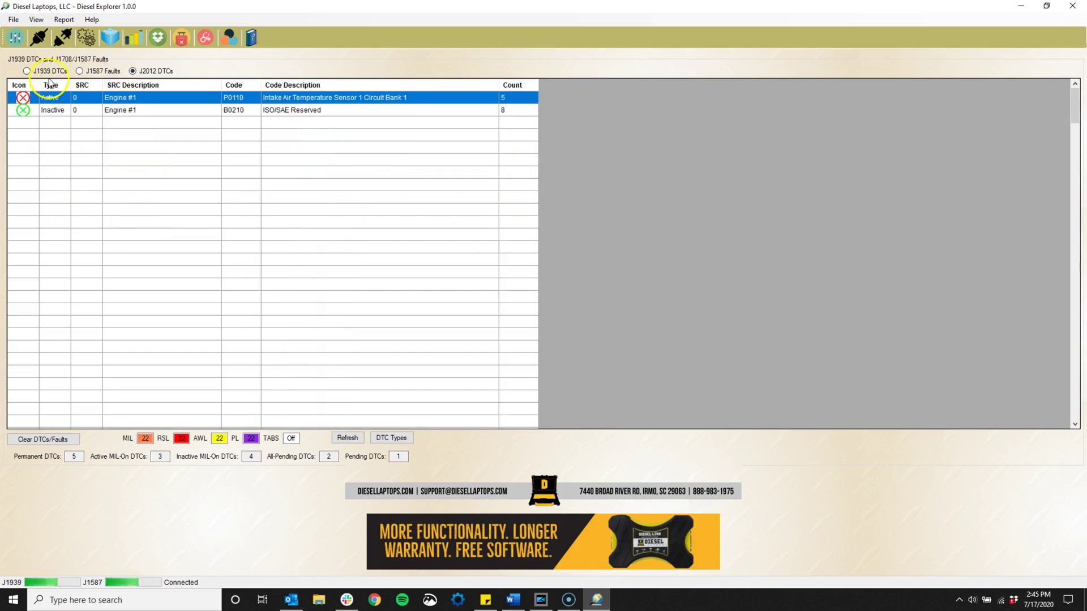
left_click(27, 72)
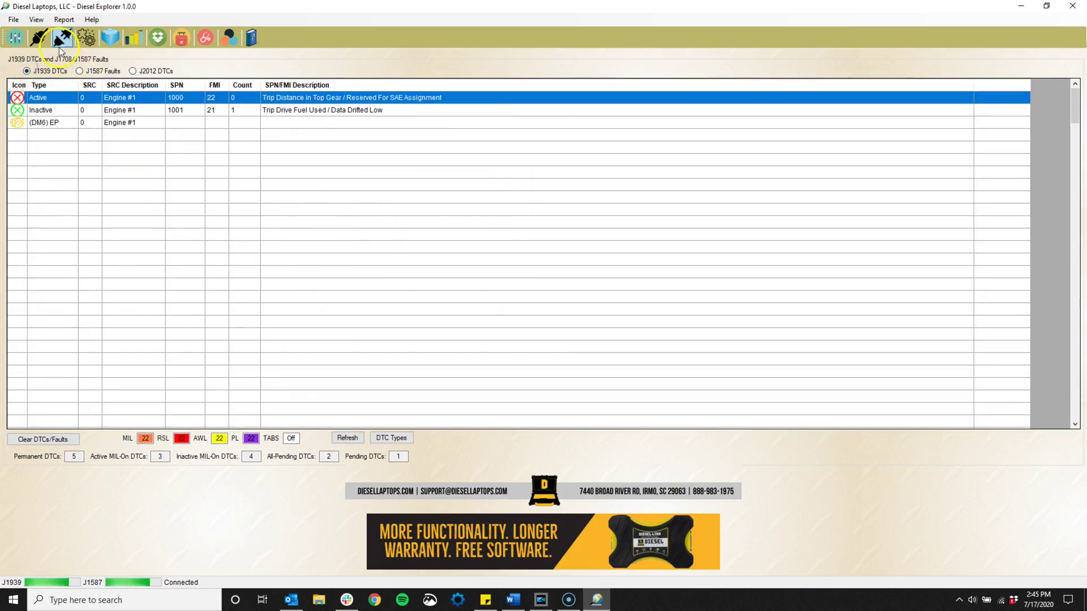
left_click(111, 38)
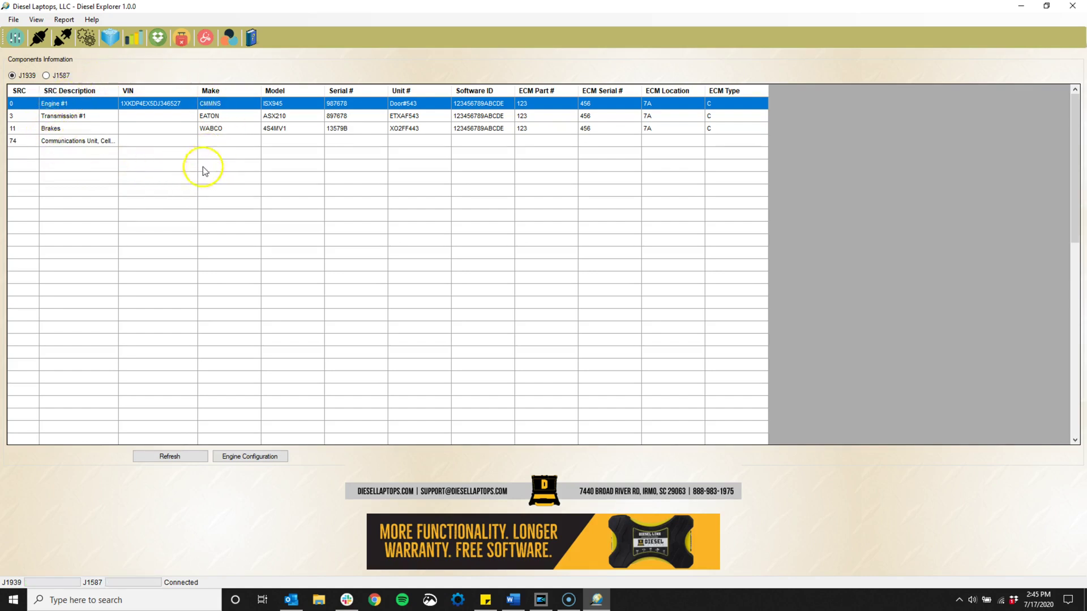
Step: Reload the component list, acknowledge the reset notice, and show live J1939 parameters
left_click(164, 459)
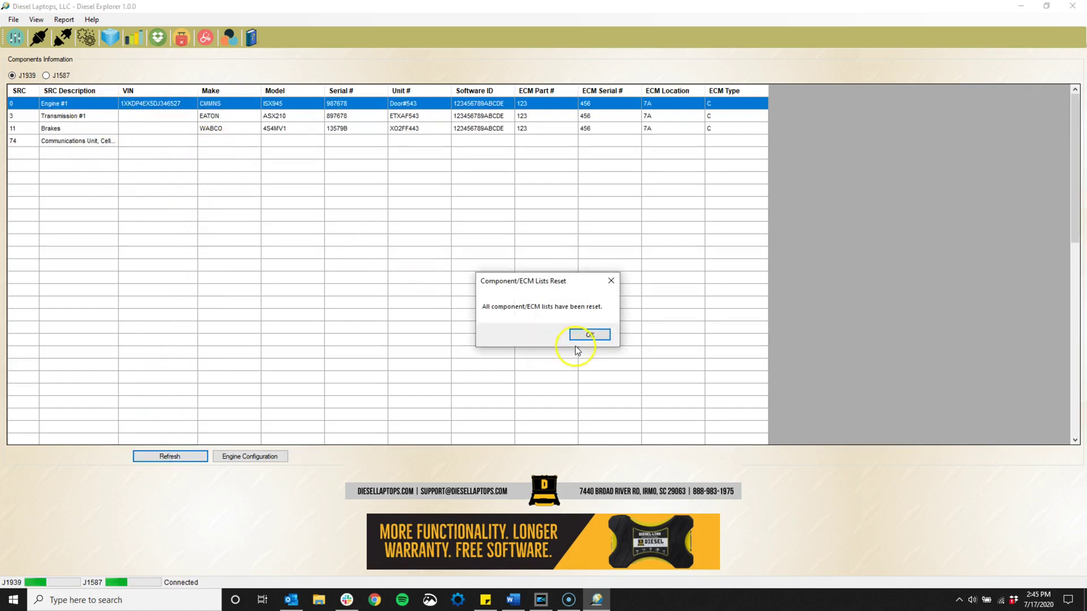
left_click(590, 334)
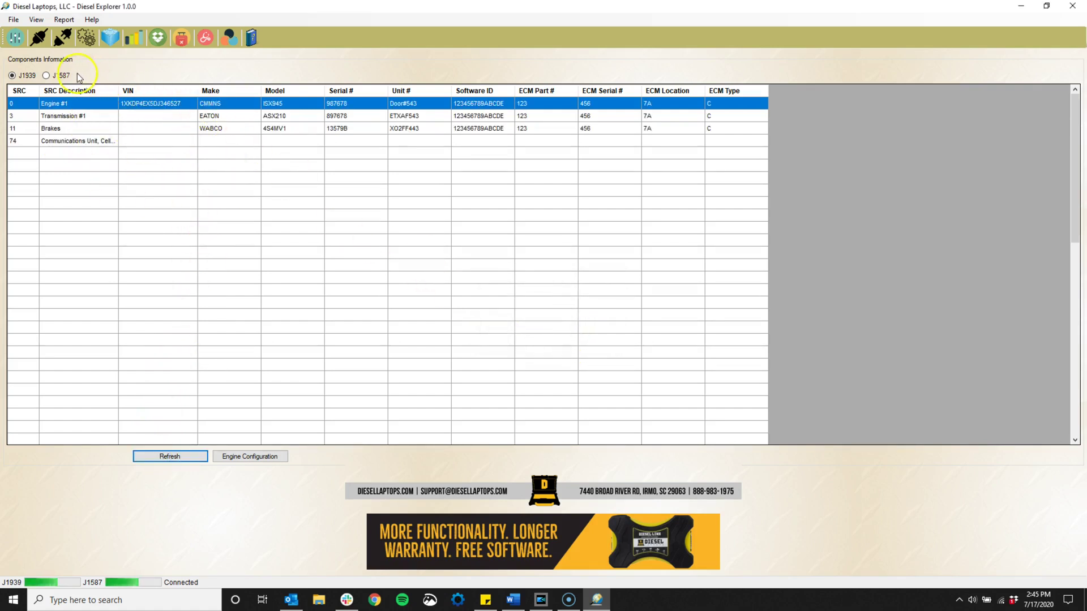
left_click(118, 134)
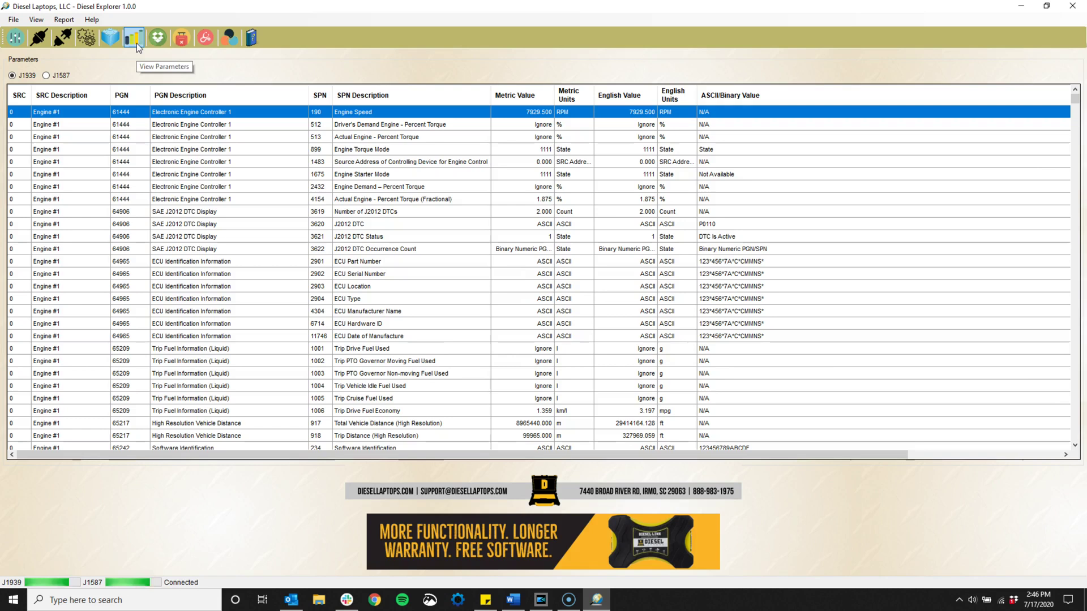
left_click(161, 130)
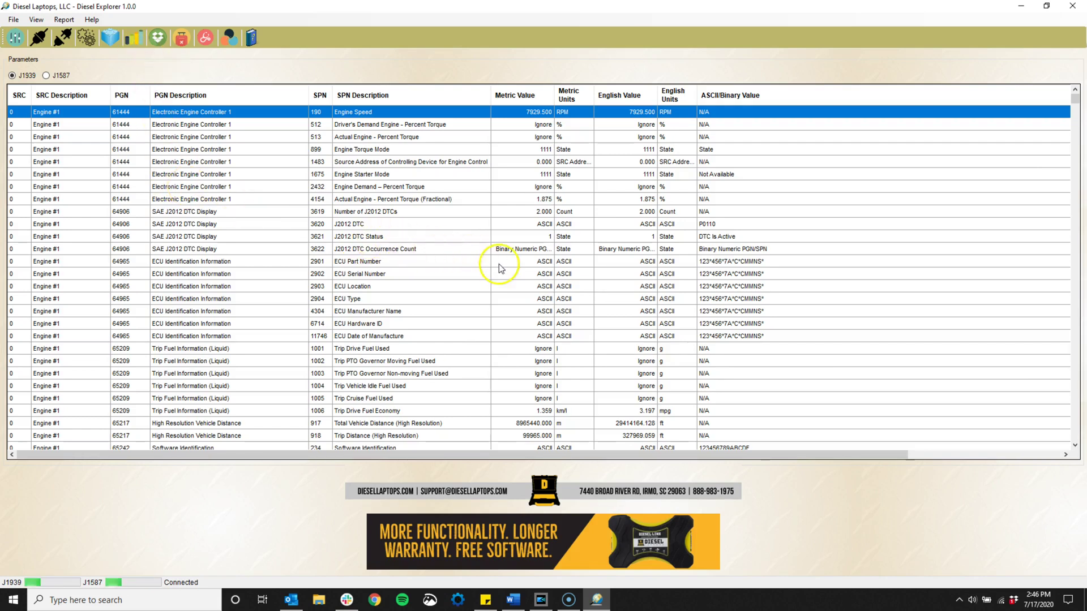
Step: Hide the PGN and SRC columns in the parameters table
right_click(127, 102)
left_click(121, 101)
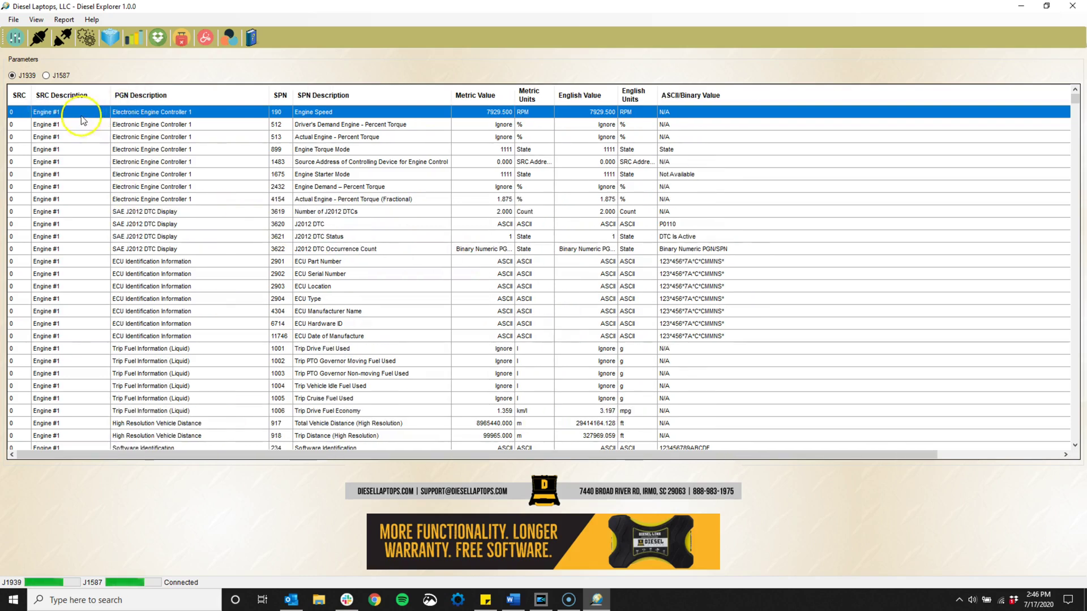
right_click(19, 95)
left_click(27, 103)
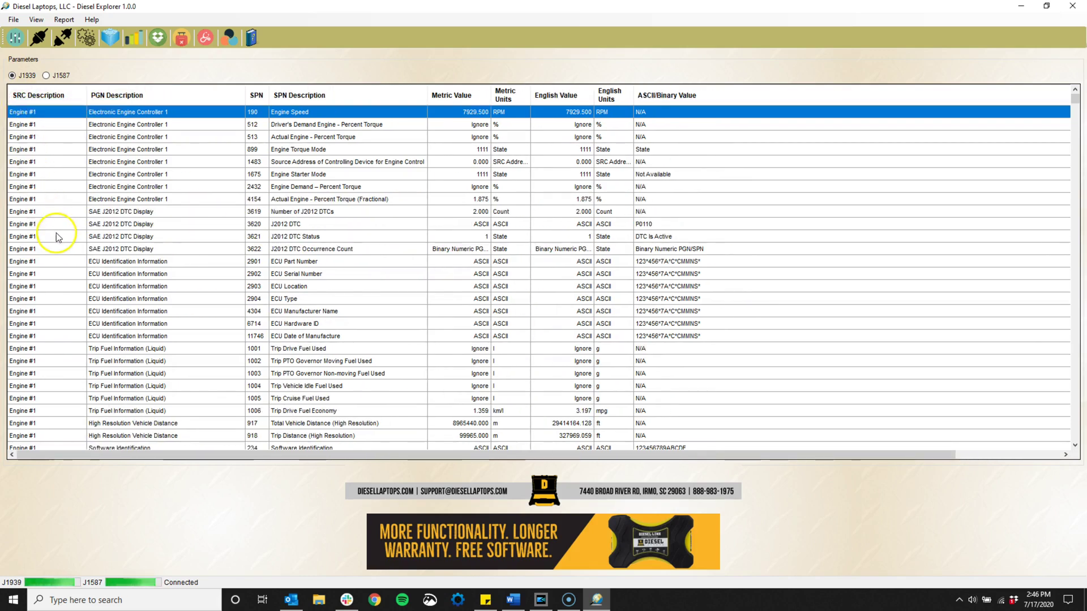
Step: Review the parameter list, then show the Total Vehicle Data view
scroll(42, 298, "down", 4)
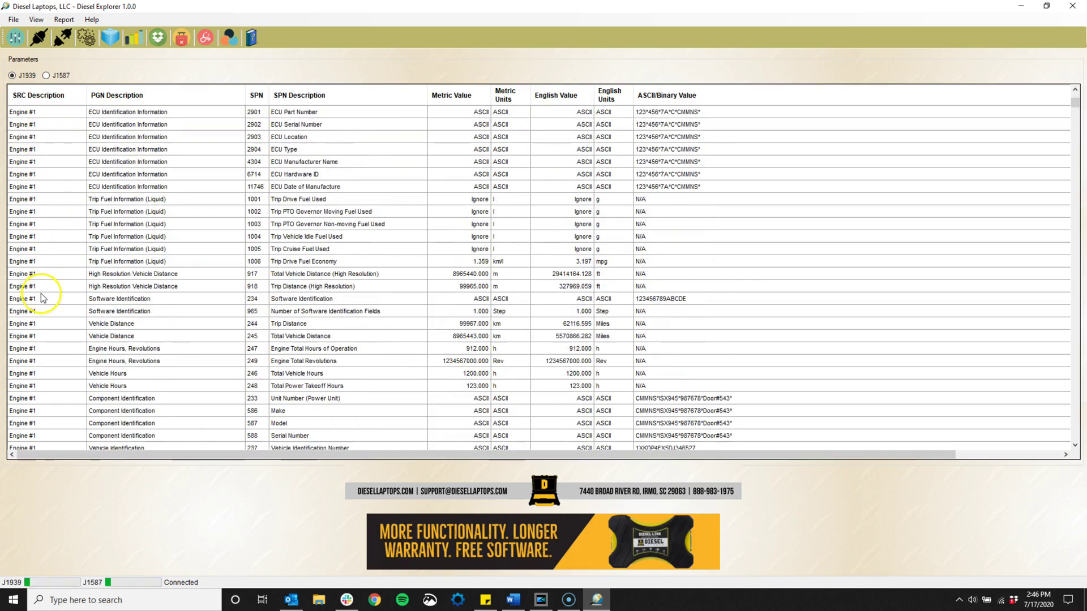
scroll(42, 299, "down", 7)
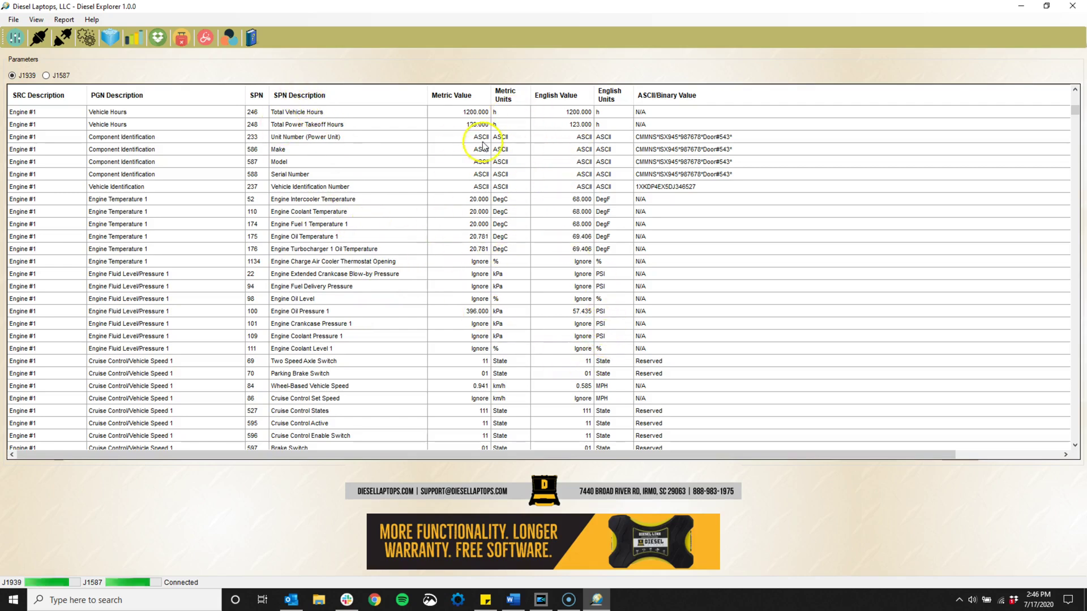
scroll(548, 249, "up", 9)
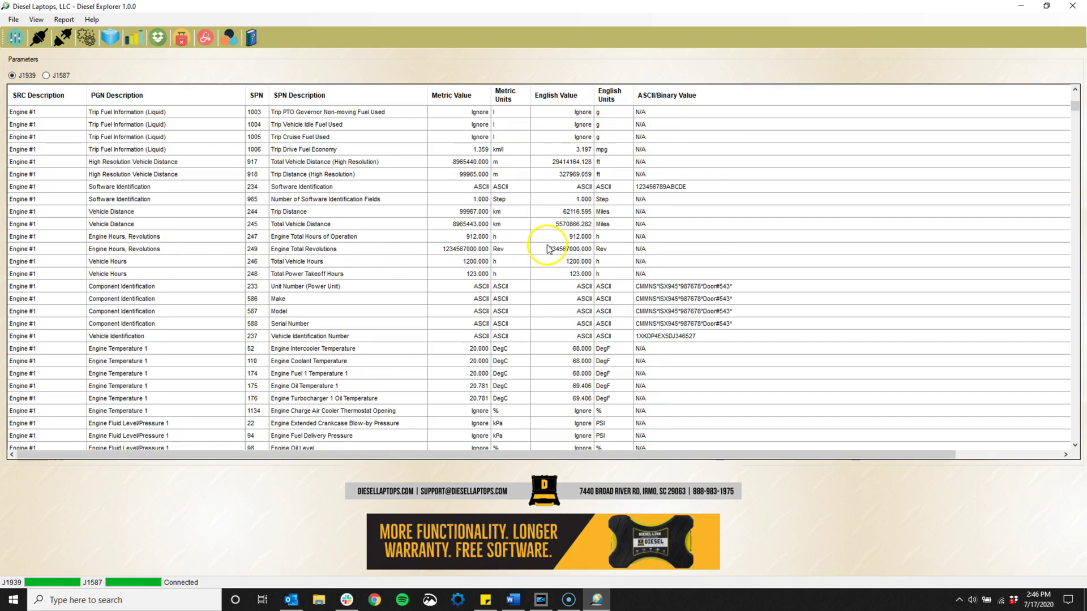
scroll(548, 249, "up", 2)
left_click(250, 112)
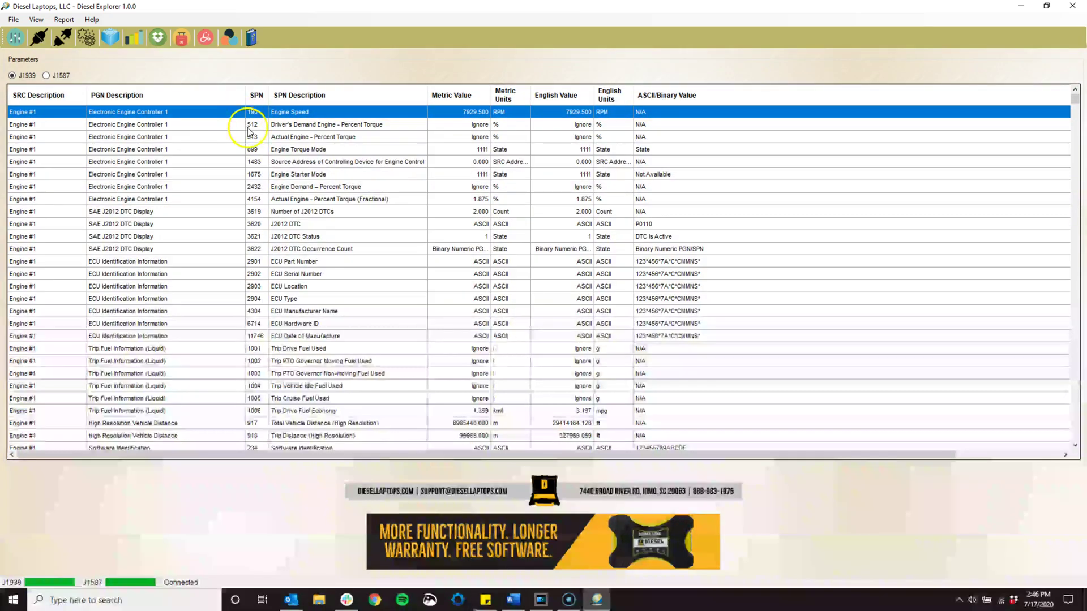
left_click(157, 42)
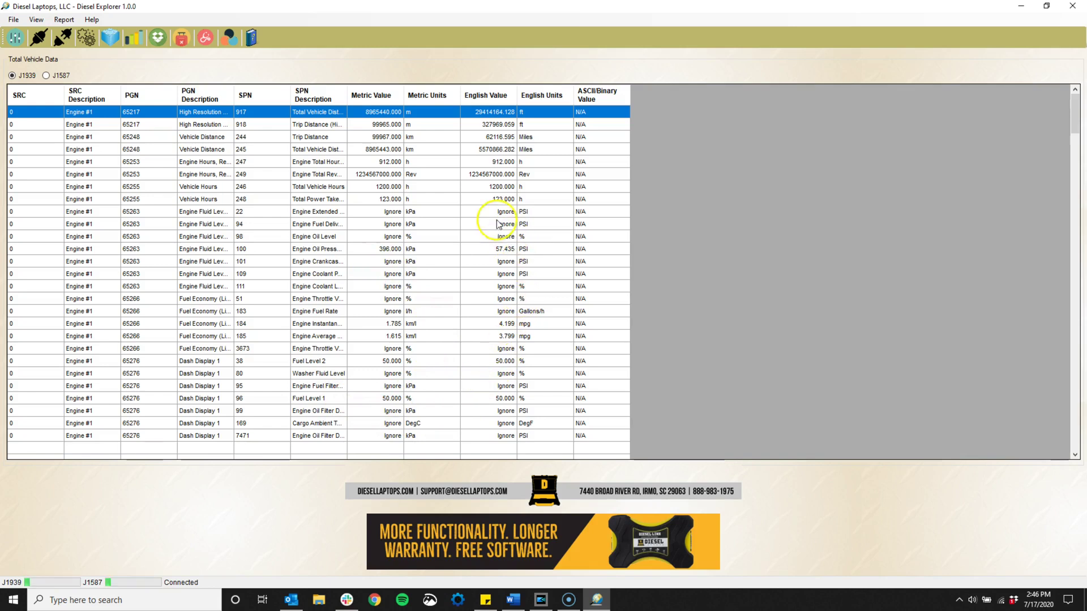
Step: Widen the SPN Description column, then switch to the Total Trip Data view
left_click_drag(347, 96, 398, 95)
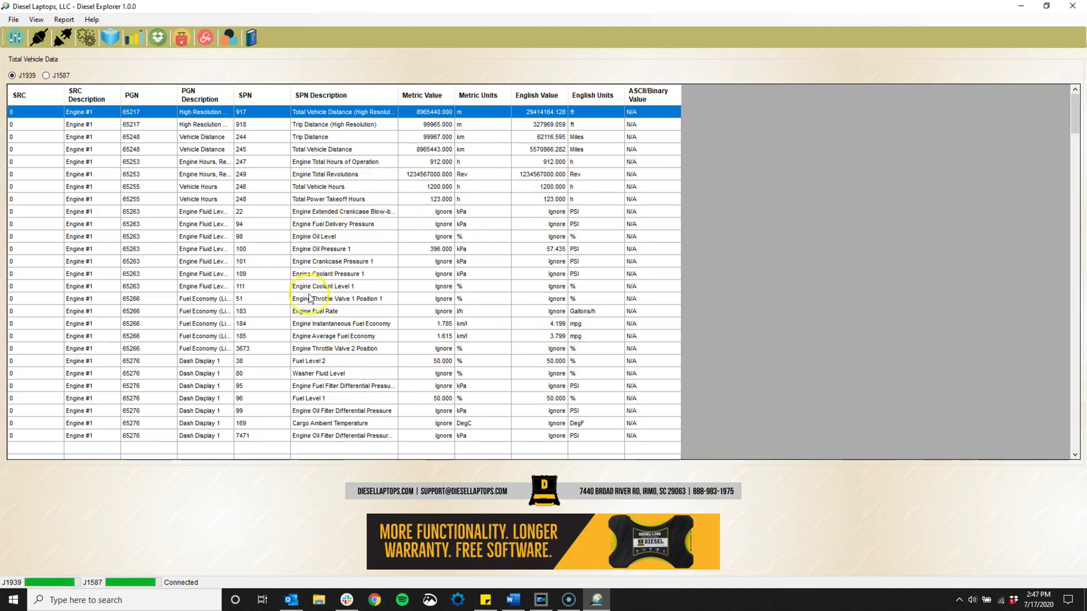
left_click(183, 40)
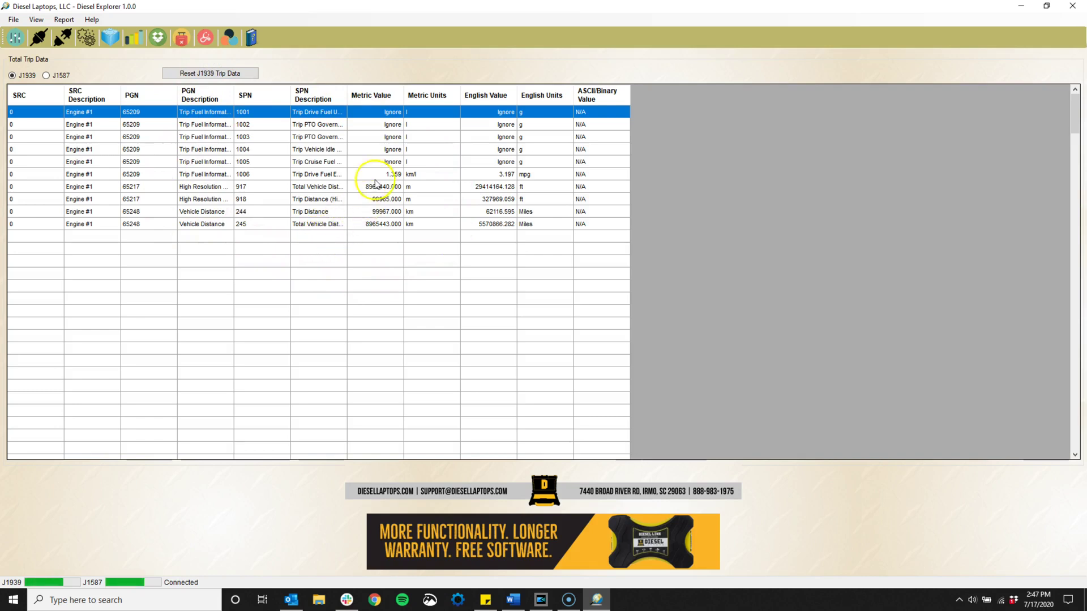
Step: Reset the J1939 trip data, then show the diagnostic readiness information
left_click(216, 75)
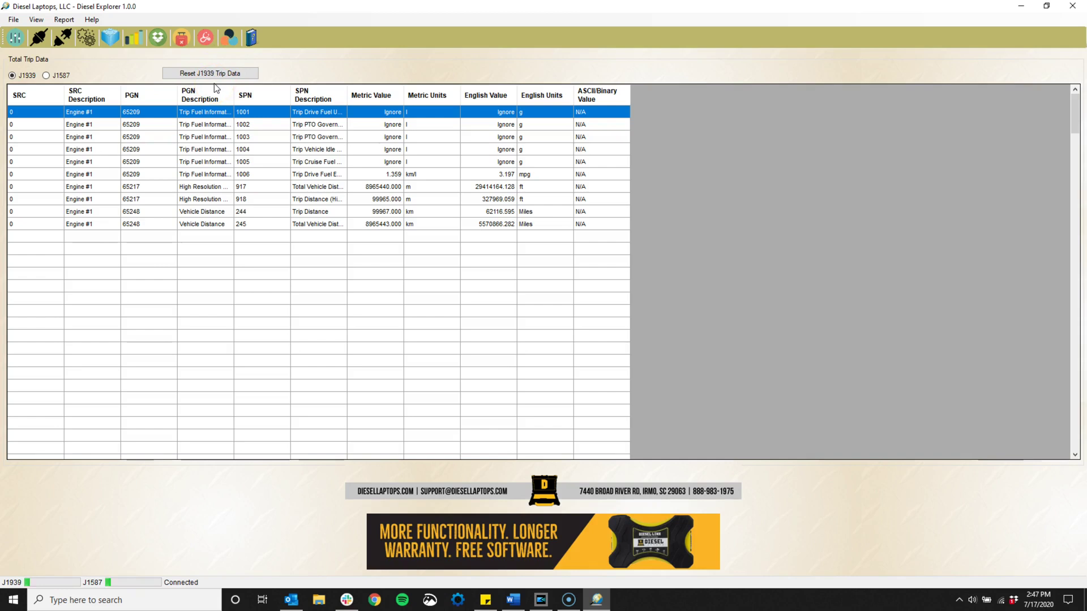
left_click(205, 40)
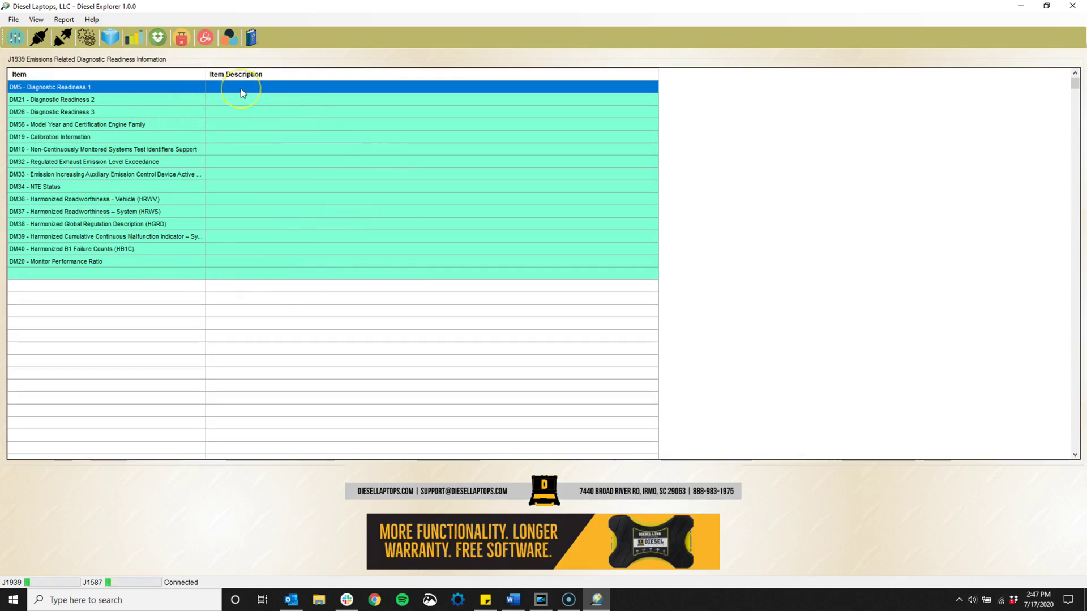
Step: Show the J1939 readiness items DM5 through DM20
left_click(172, 122)
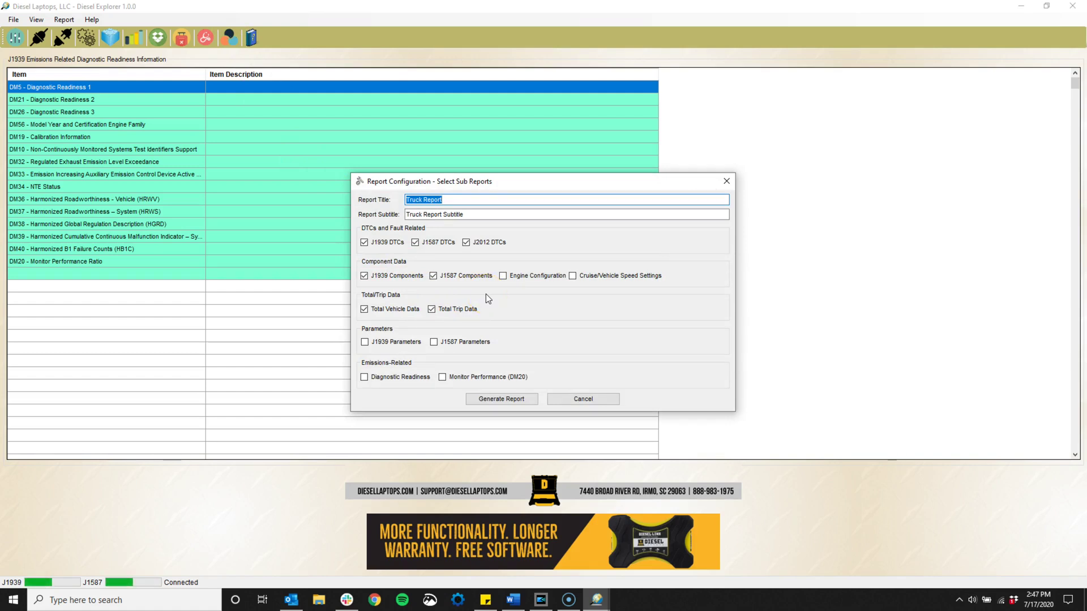
Step: Enter 'Report 1' as the vehicle report title, fixing a mistyped character
type("REport")
key("BackSpace")
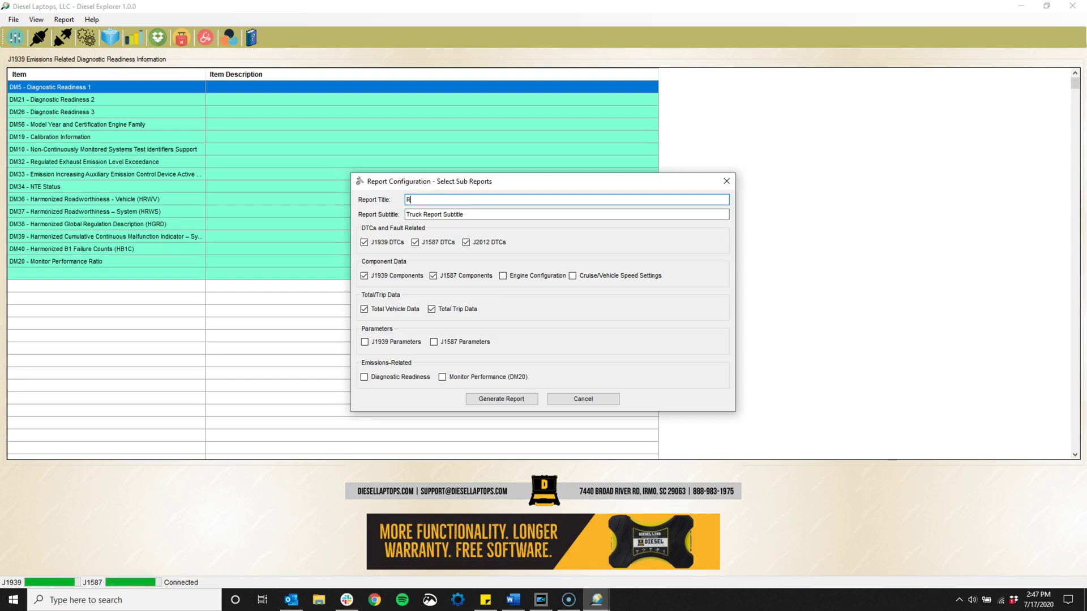
type("port 1")
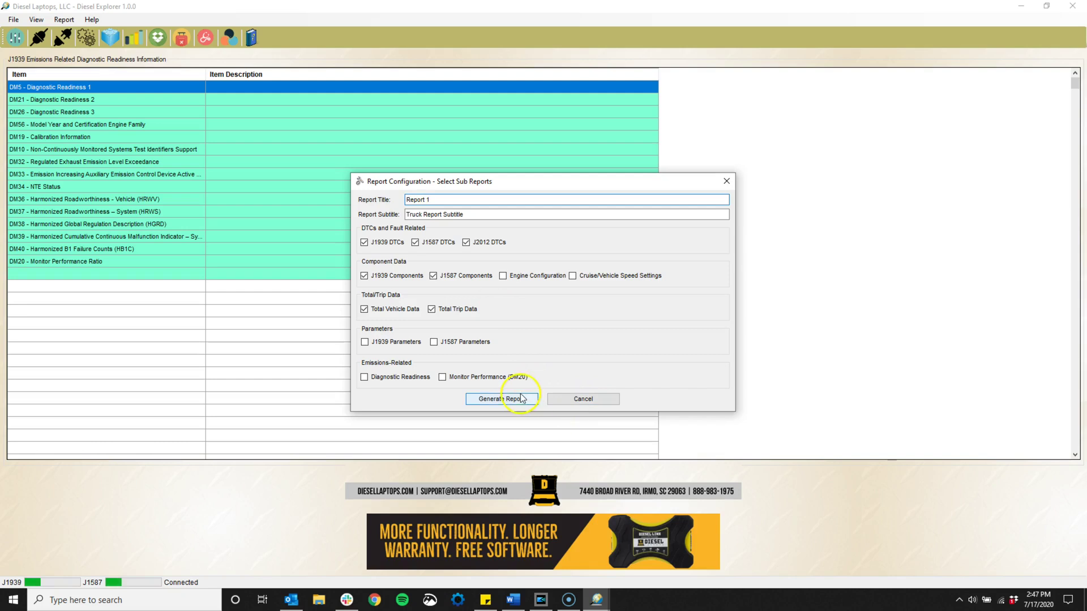
Step: Generate the HTML report, save it as Report 1.html, and open it in the browser
left_click(511, 399)
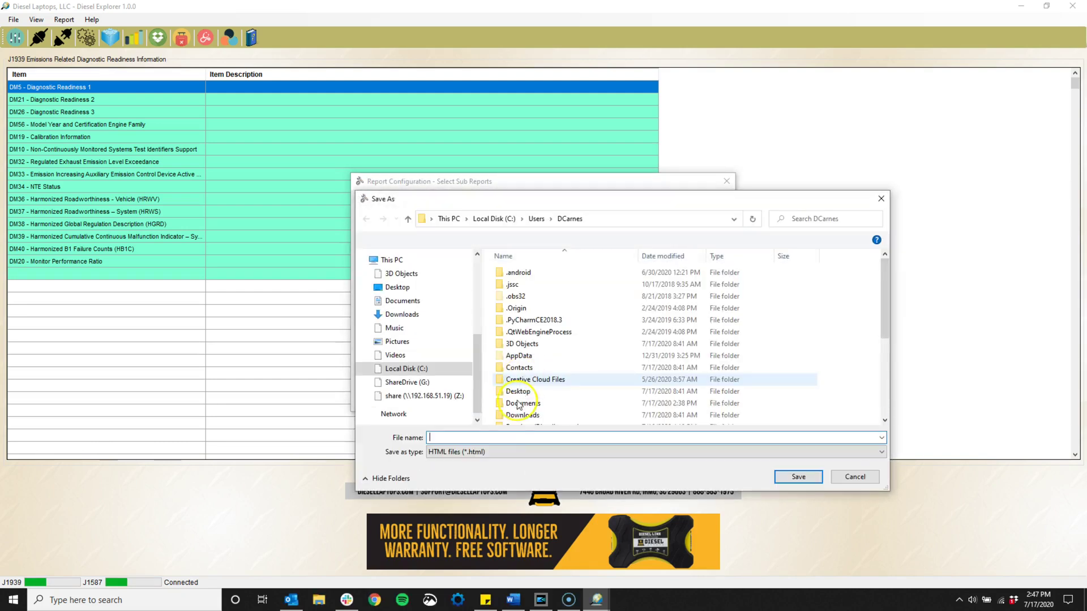
type("Report 1")
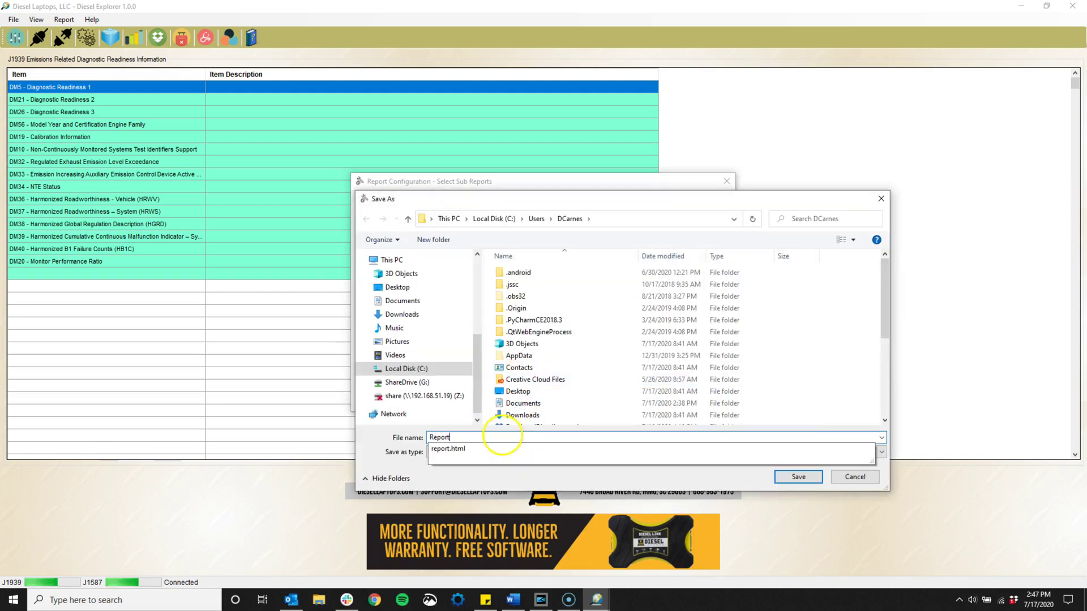
left_click(795, 477)
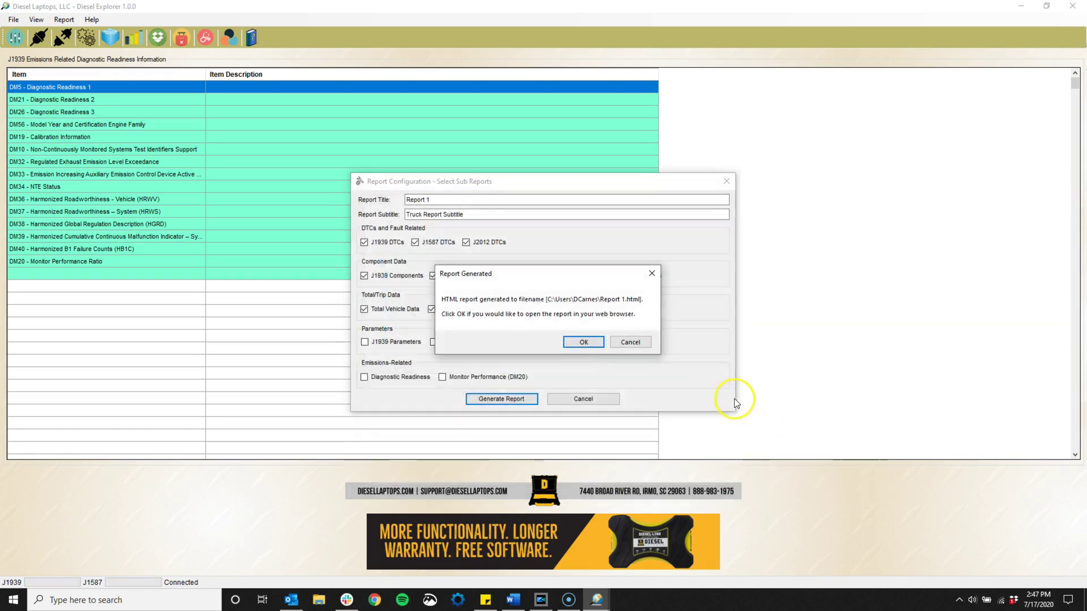
left_click(584, 342)
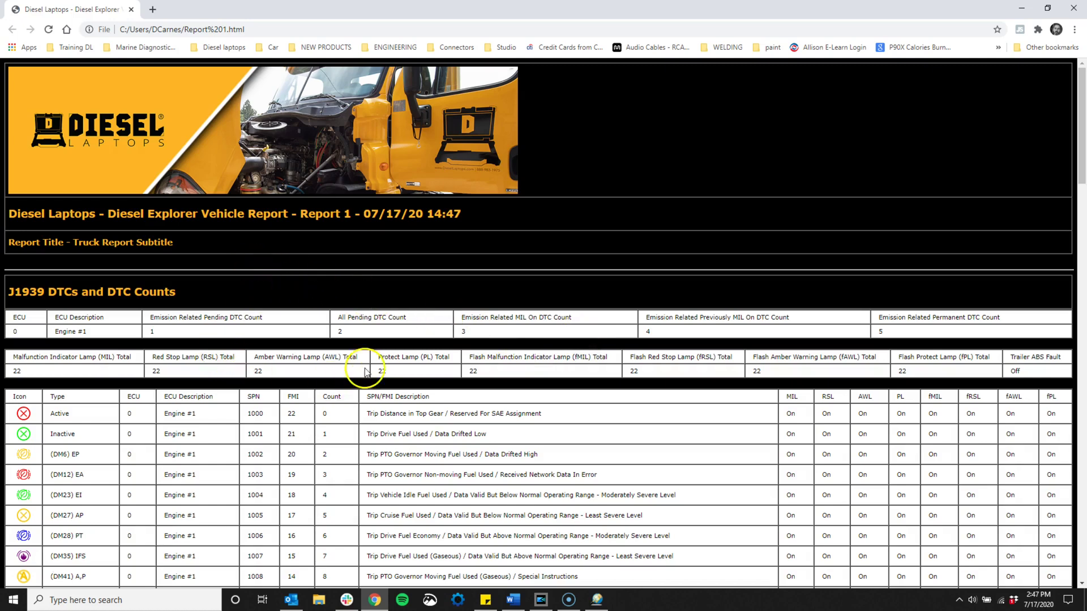
Step: Scroll down through the J1939, J1587 and J2012 fault codes, component and vehicle data tables, then back up
scroll(306, 423, "down", 1)
scroll(305, 423, "down", 4)
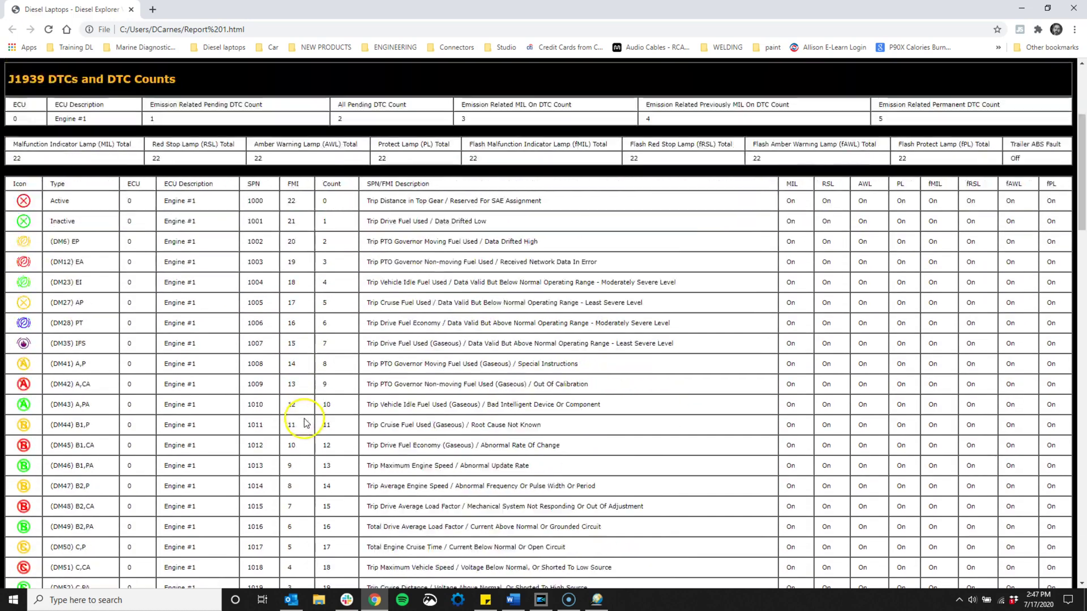
scroll(395, 401, "down", 6)
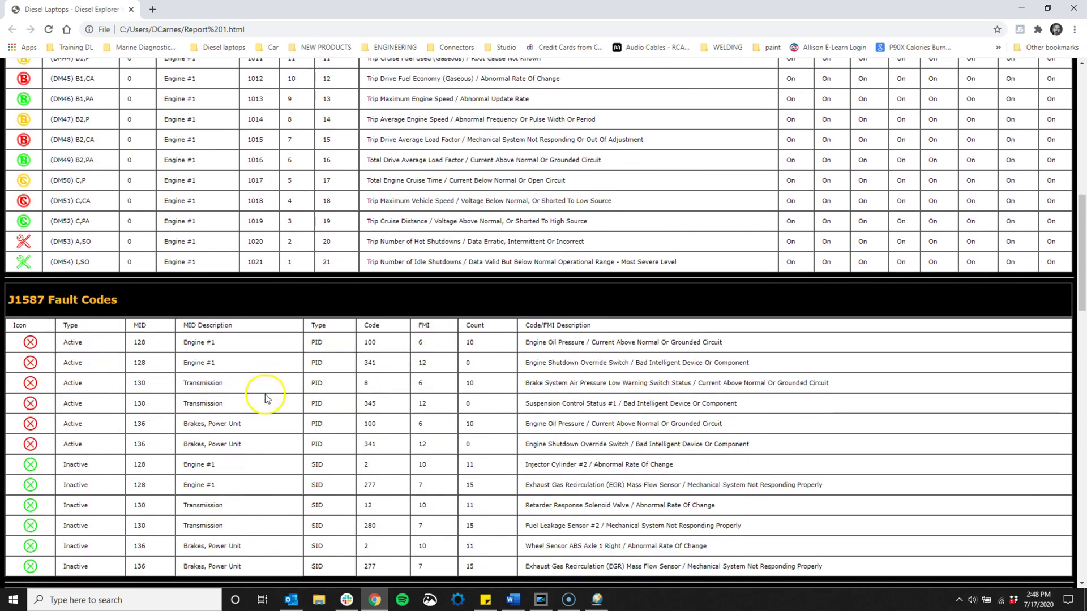
scroll(272, 394, "down", 6)
scroll(288, 374, "down", 4)
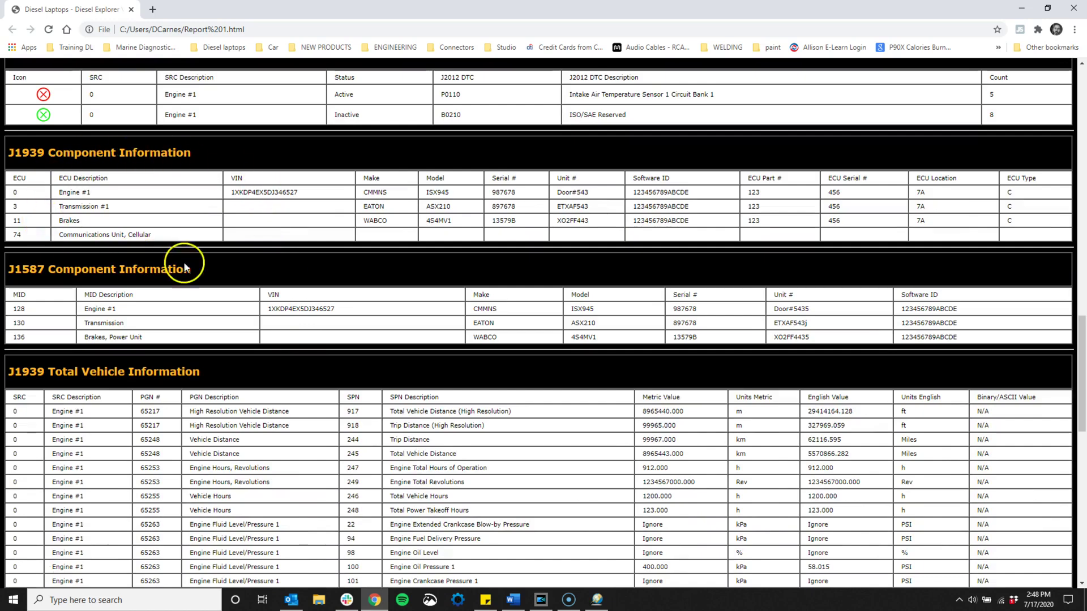
scroll(276, 345, "down", 3)
scroll(276, 345, "down", 8)
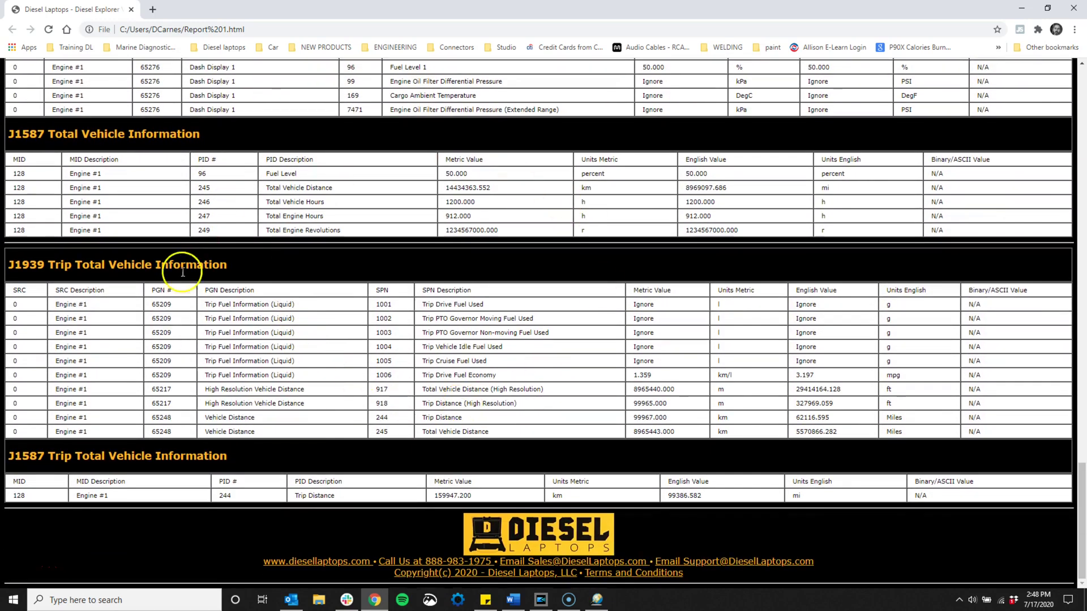
scroll(524, 366, "up", 1)
scroll(522, 365, "up", 15)
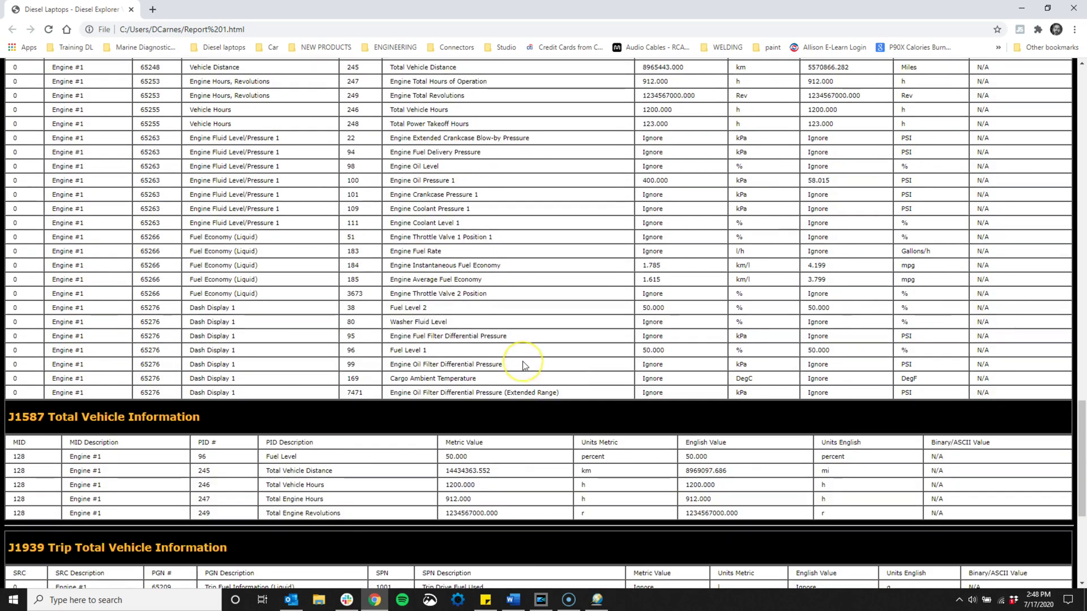
scroll(522, 365, "up", 15)
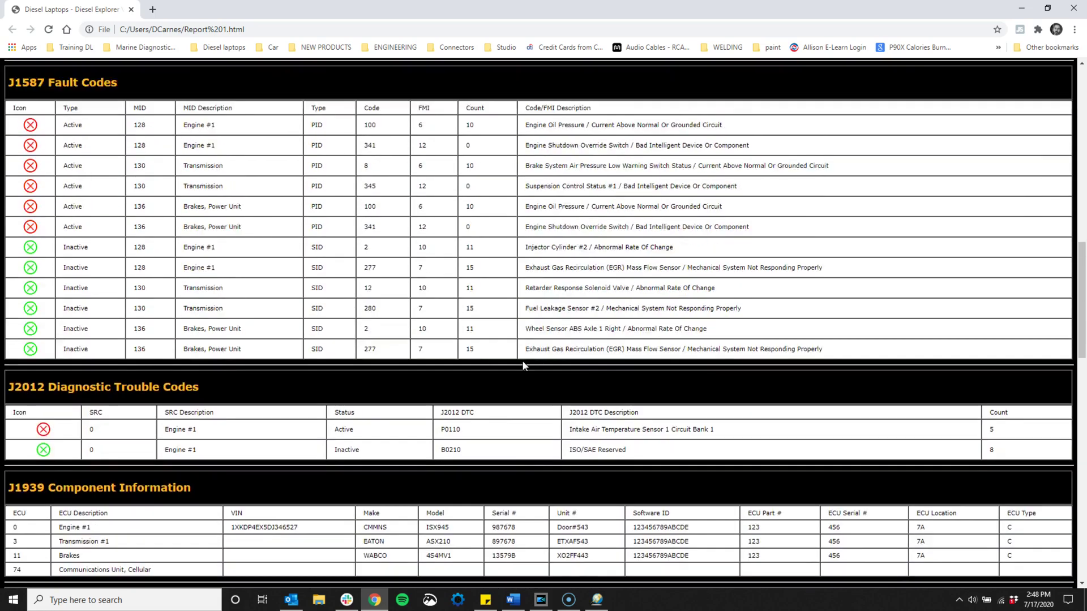
scroll(523, 363, "up", 4)
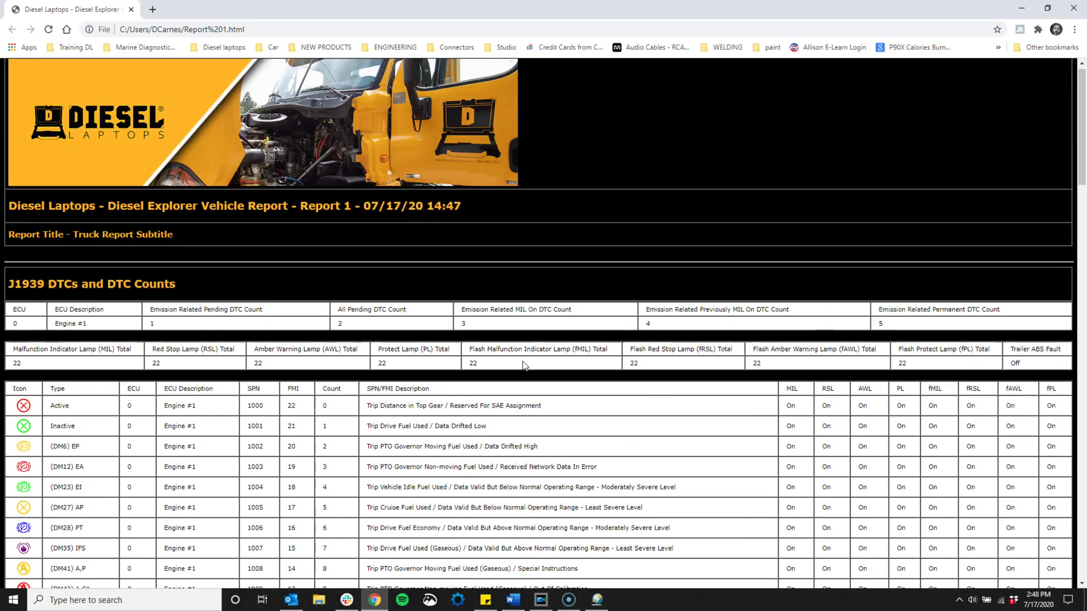